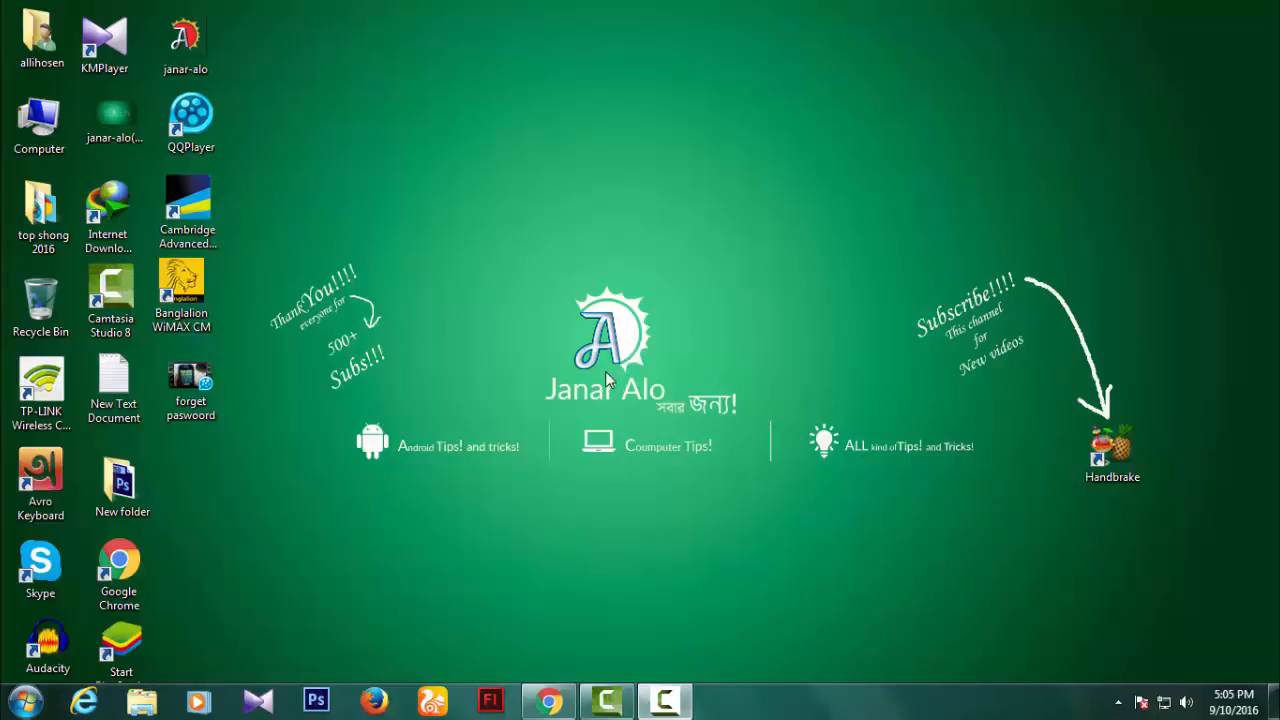
left_click_drag(516, 272, 657, 404)
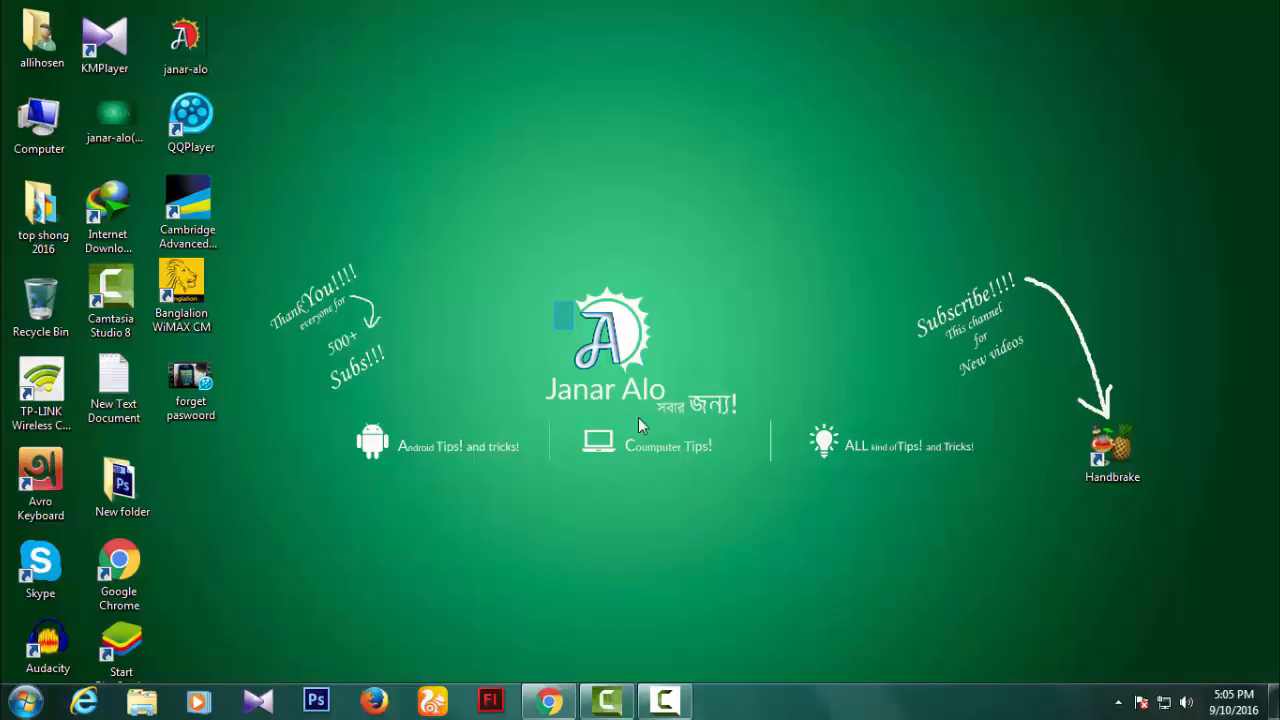
left_click(550, 702)
left_click_drag(514, 255, 786, 470)
left_click_drag(506, 268, 785, 459)
left_click_drag(509, 247, 778, 458)
left_click_drag(506, 272, 756, 483)
left_click_drag(508, 266, 786, 458)
left_click_drag(466, 240, 805, 551)
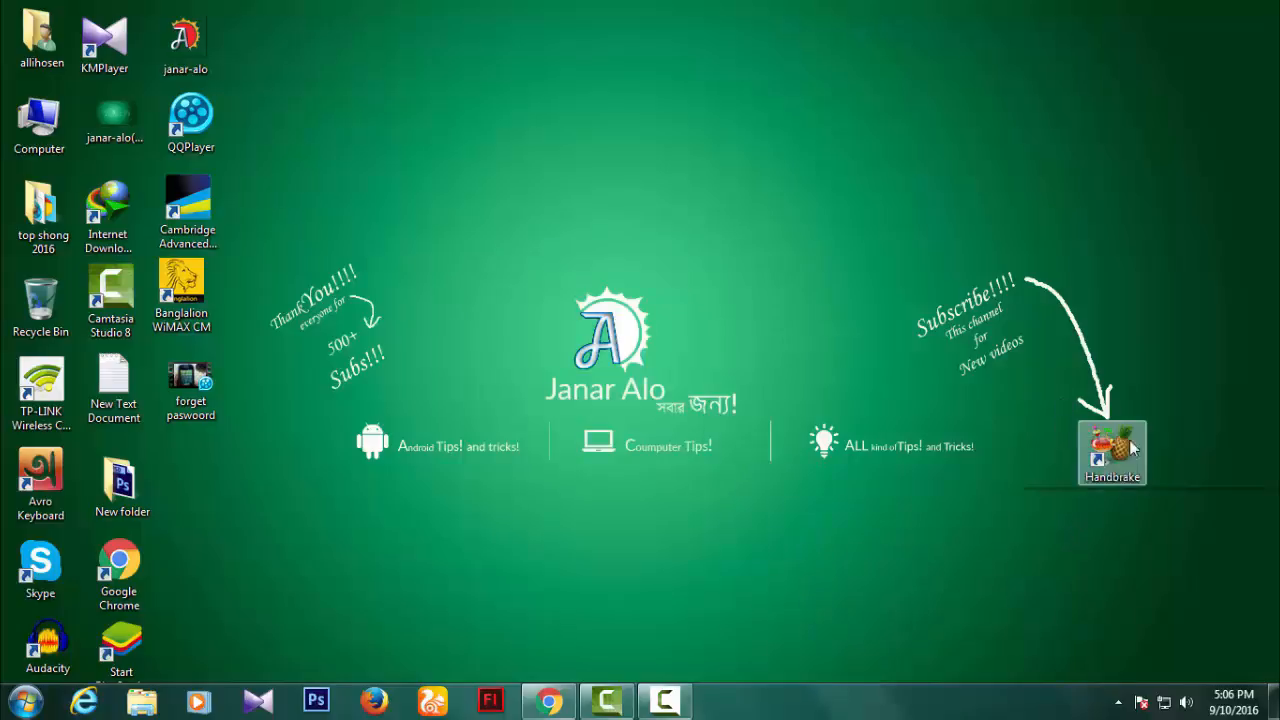
left_click(1109, 461)
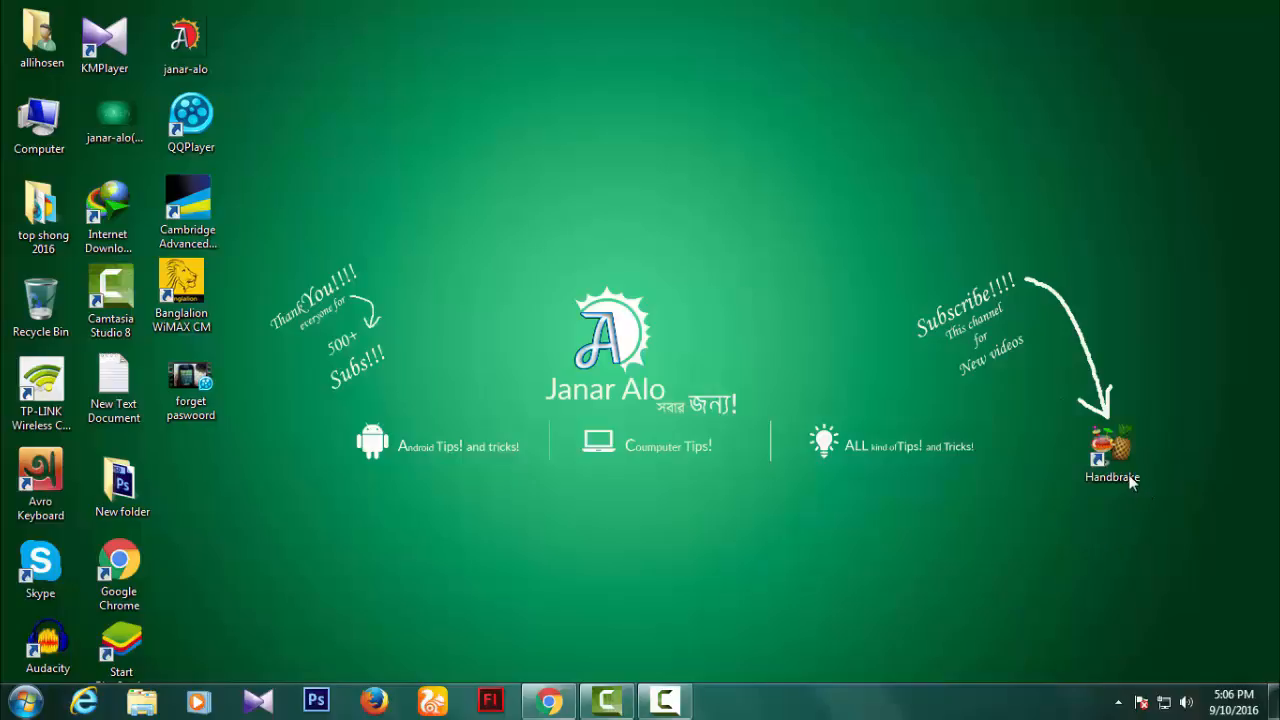
left_click_drag(752, 321, 820, 509)
left_click_drag(801, 448, 823, 500)
left_click_drag(757, 349, 828, 557)
left_click_drag(781, 367, 874, 494)
left_click_drag(764, 350, 859, 522)
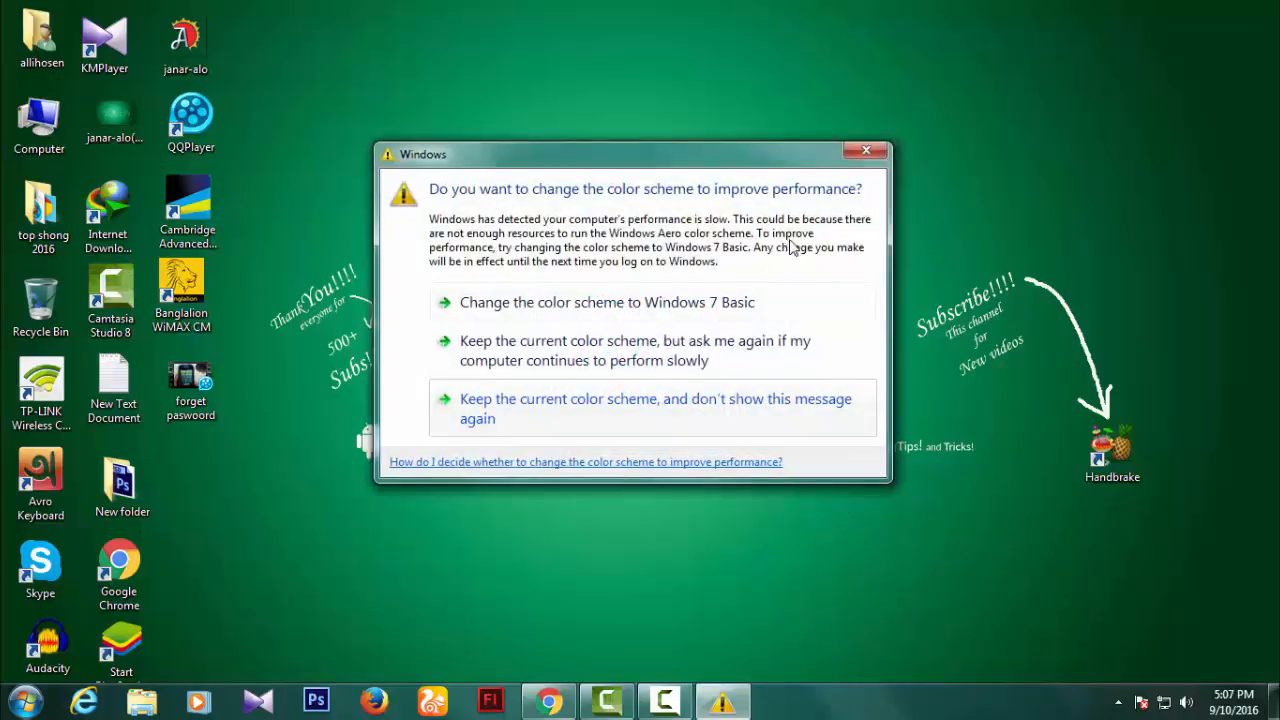
Dismiss the Windows color scheme performance prompt without changing the scheme
left_click(861, 150)
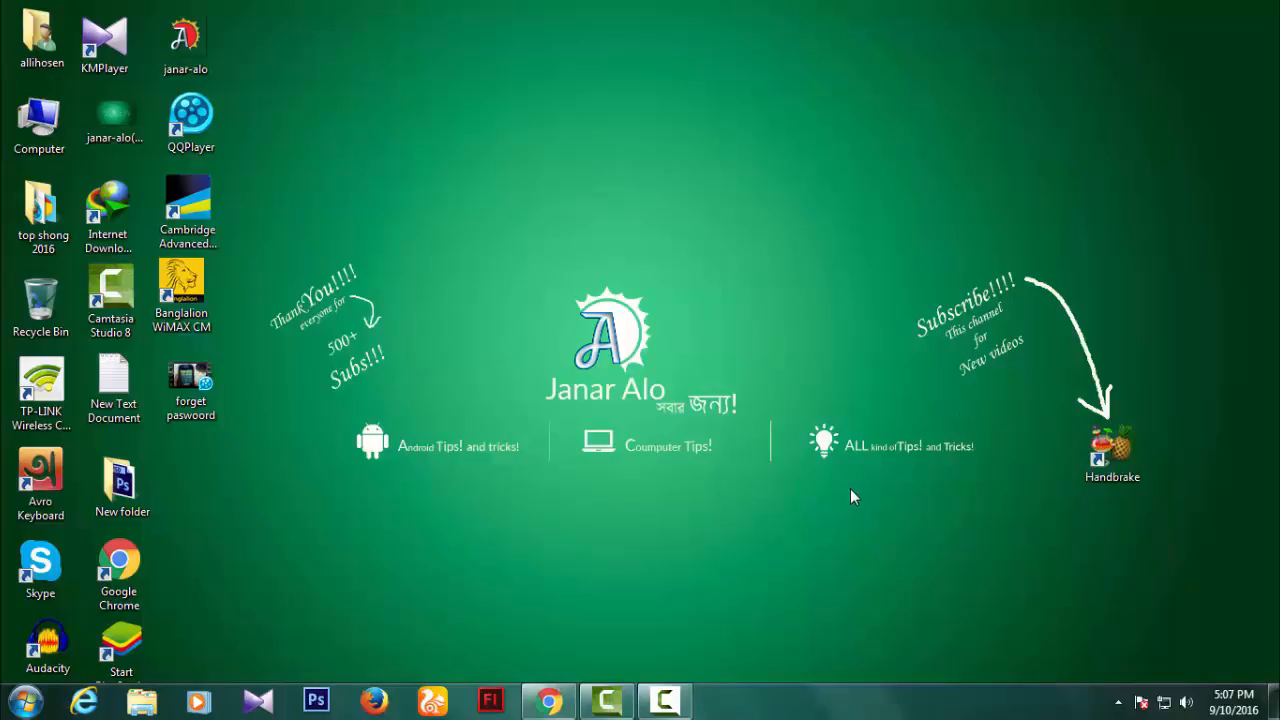
left_click_drag(594, 213, 866, 370)
Switch to Chrome and search Google for "handbrake"
left_click(558, 700)
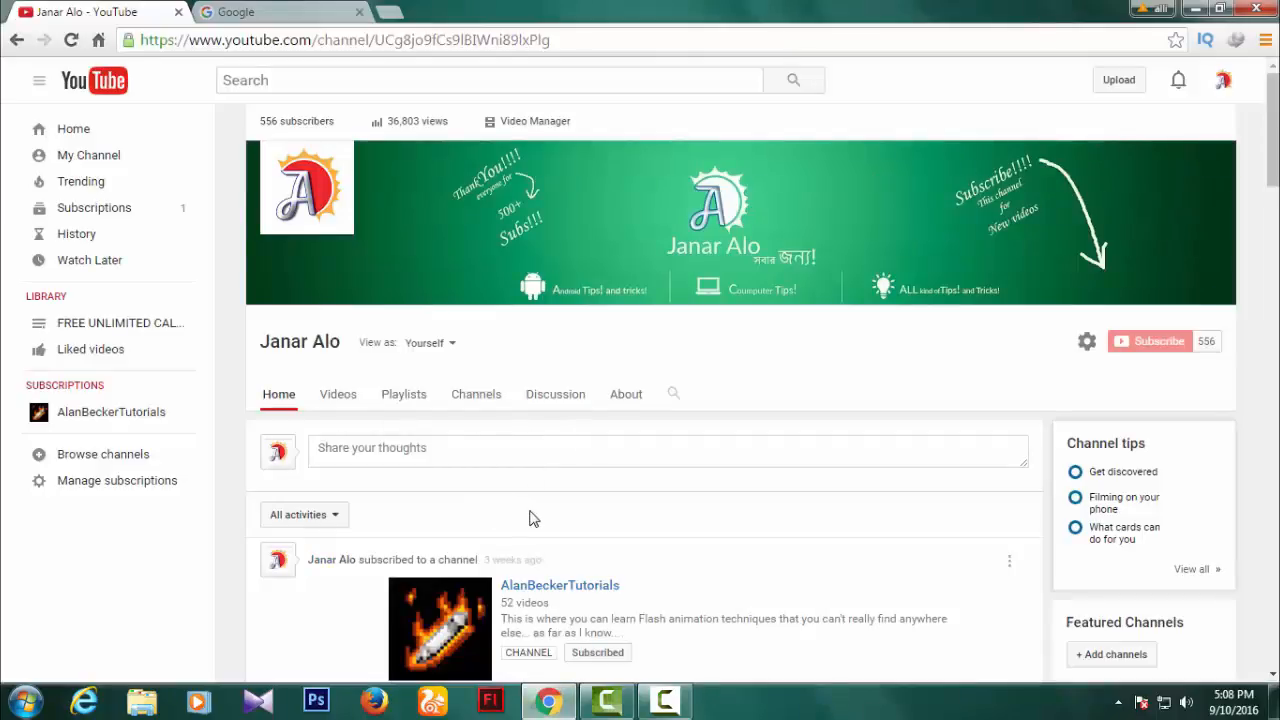
left_click(257, 14)
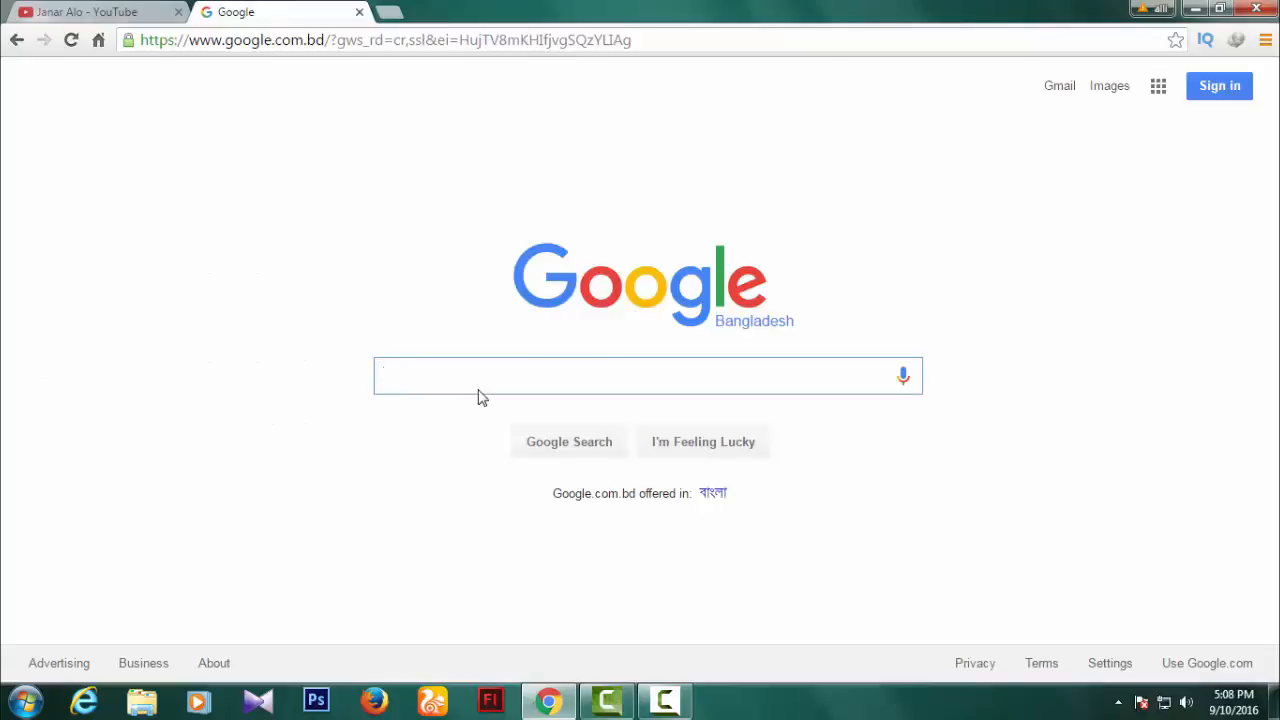
type("handb")
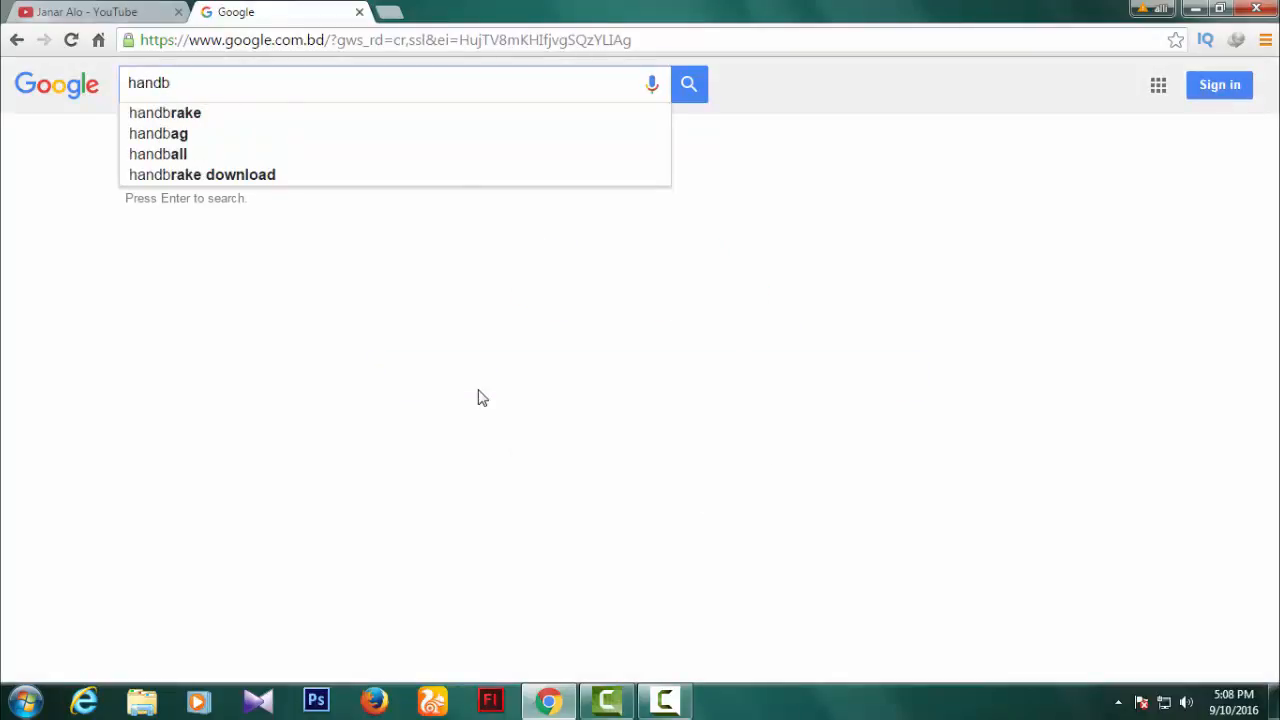
type("r")
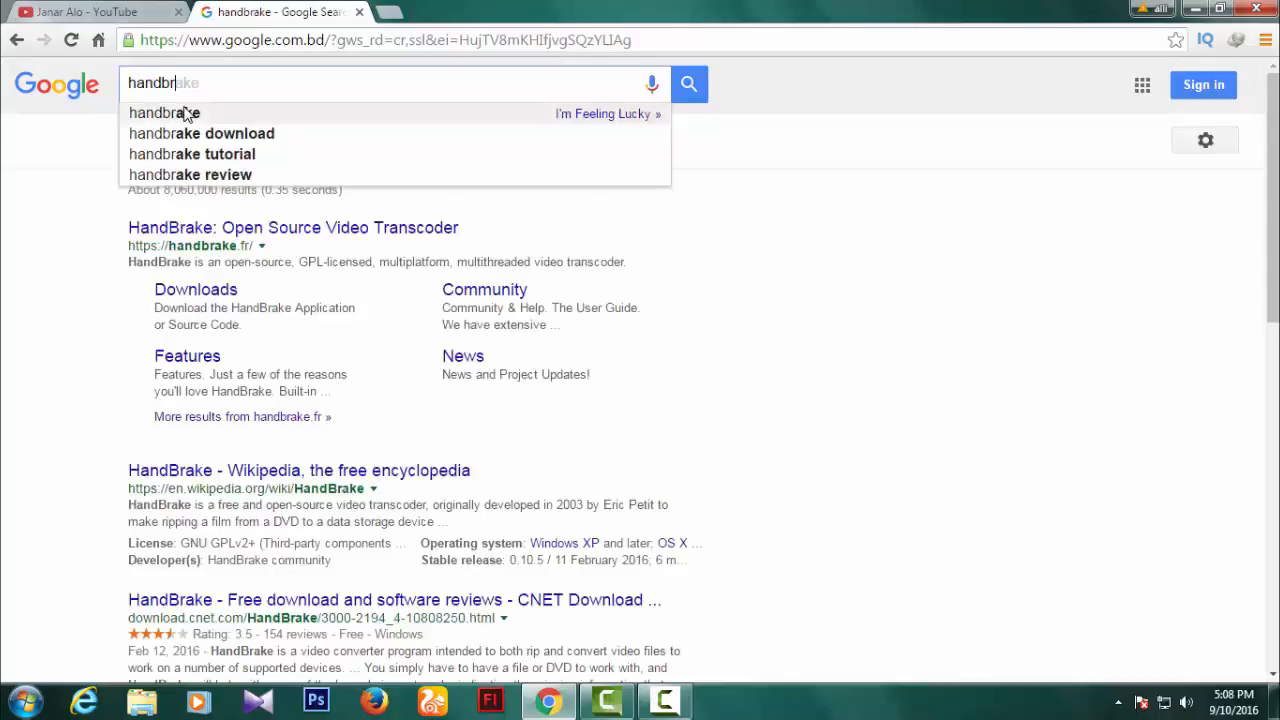
left_click(187, 117)
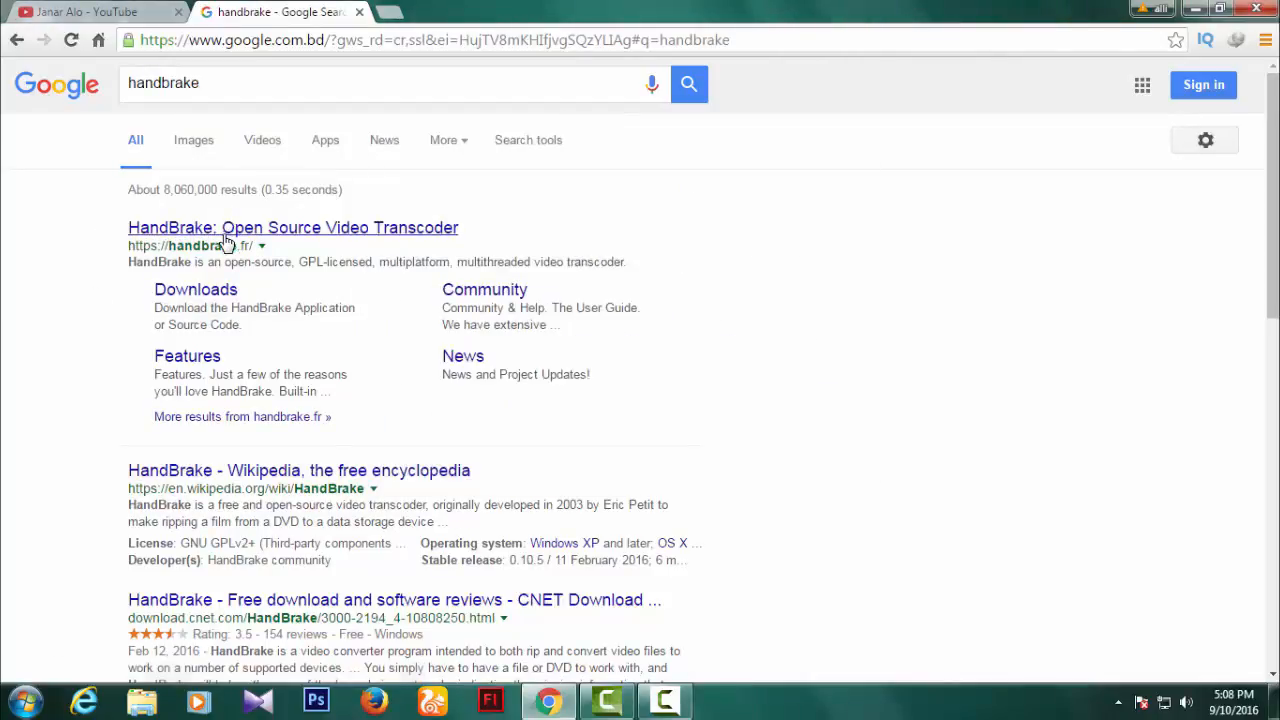
Open the handbrake.fr site from the search results and go to its downloads page for other platforms
left_click(228, 240)
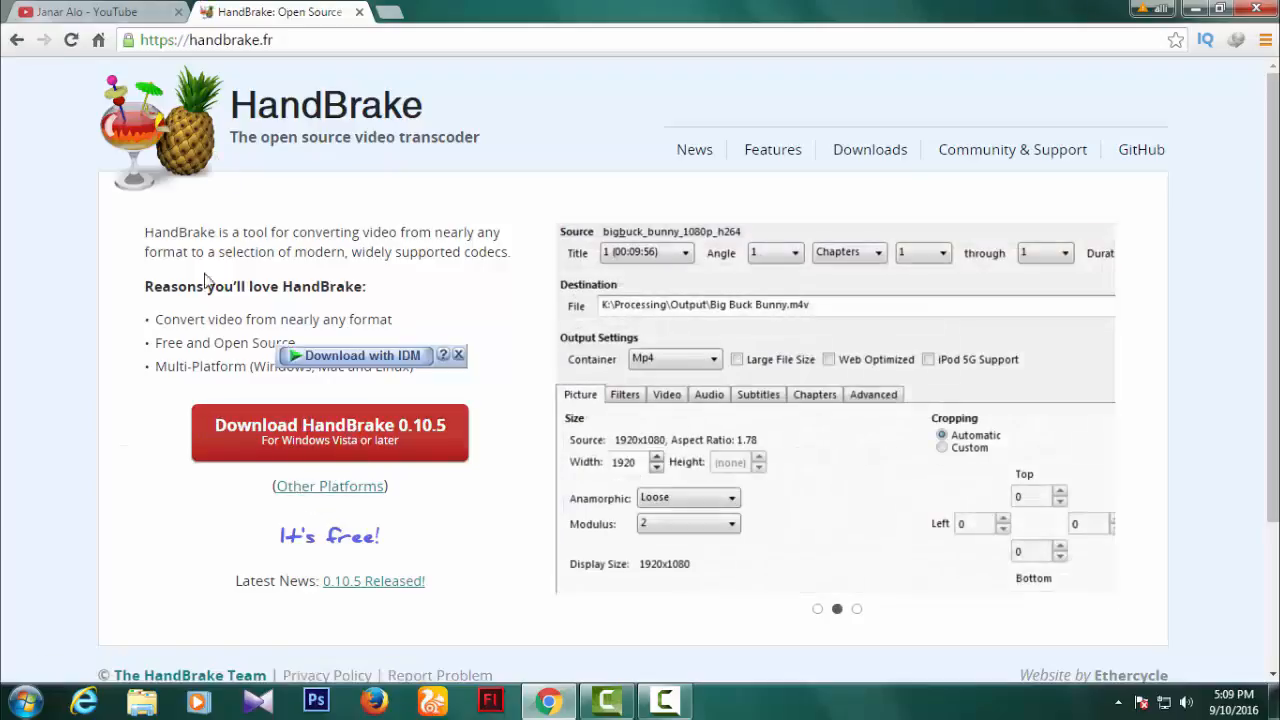
left_click(458, 356)
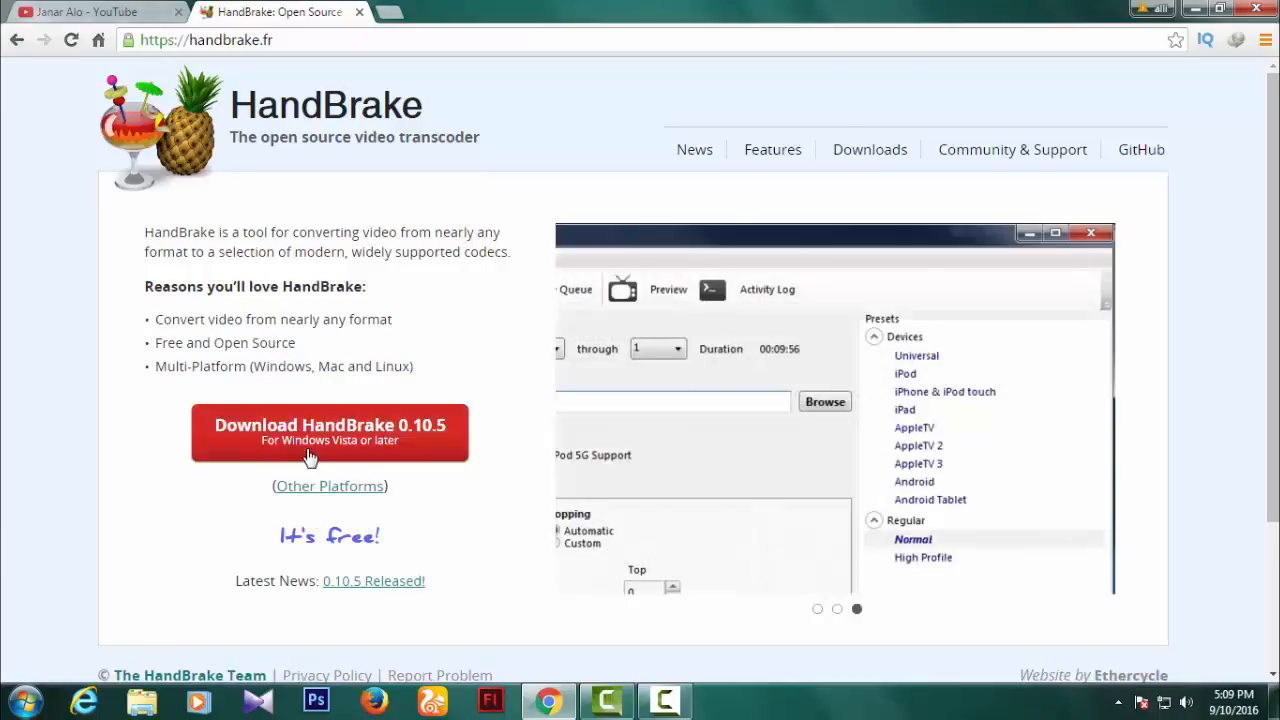
left_click(333, 496)
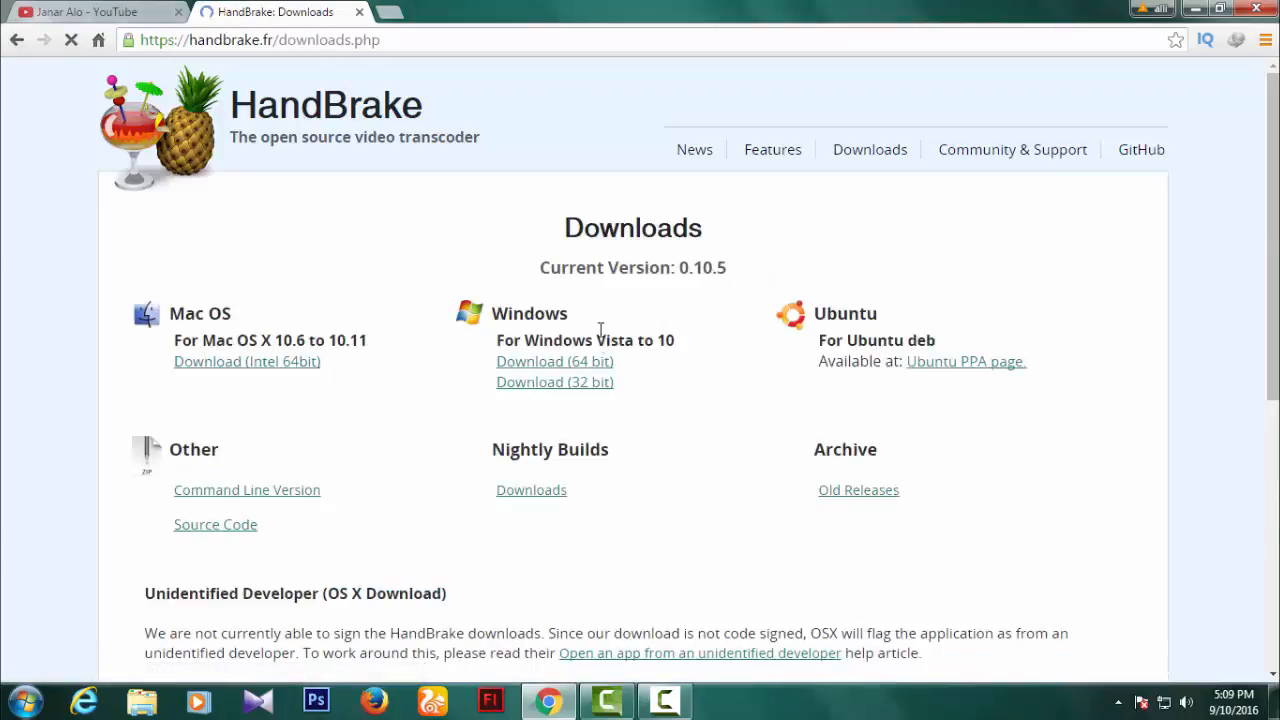
Request the 32-bit Windows download of HandBrake and cancel it at the download file info dialog
left_click_drag(540, 268, 740, 266)
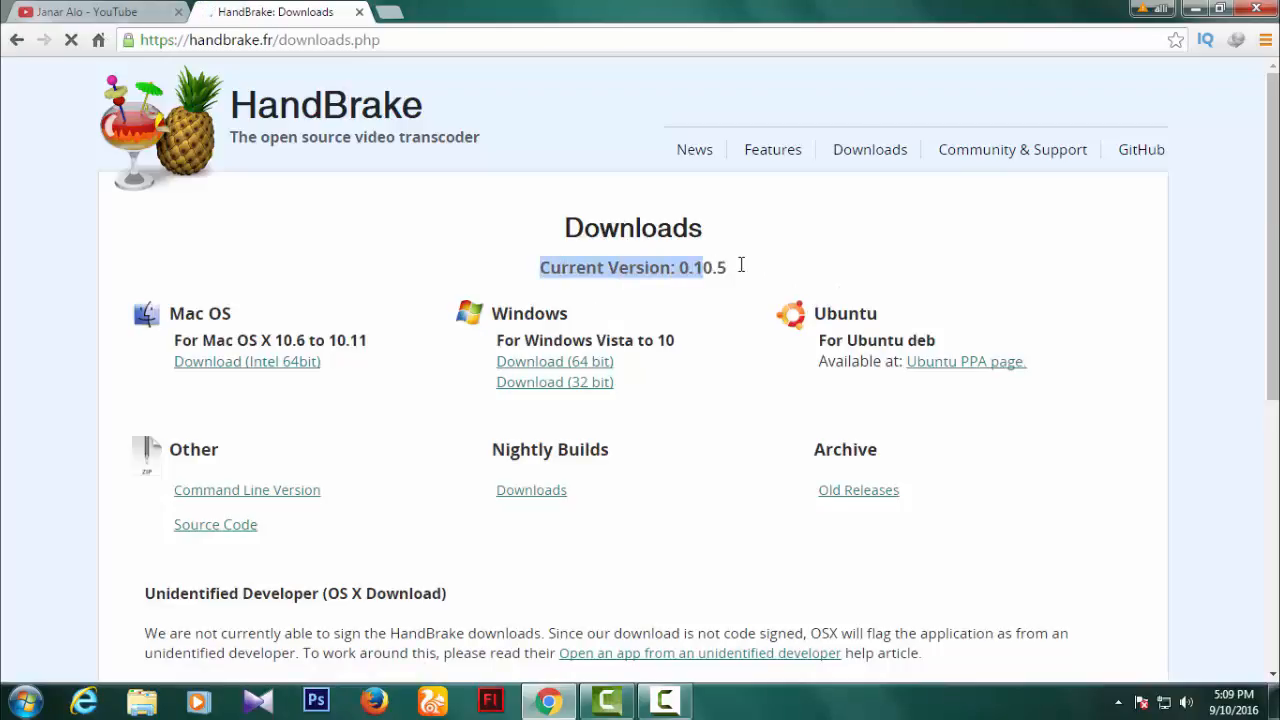
left_click(409, 286)
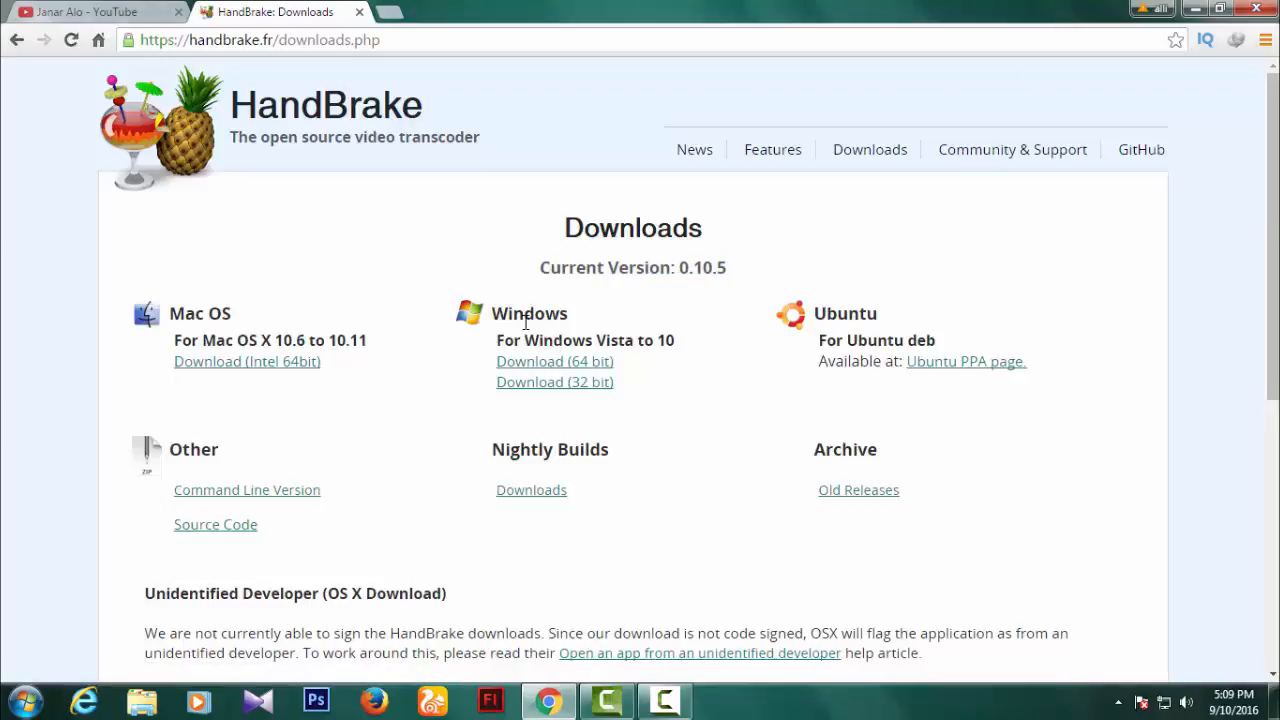
left_click(558, 385)
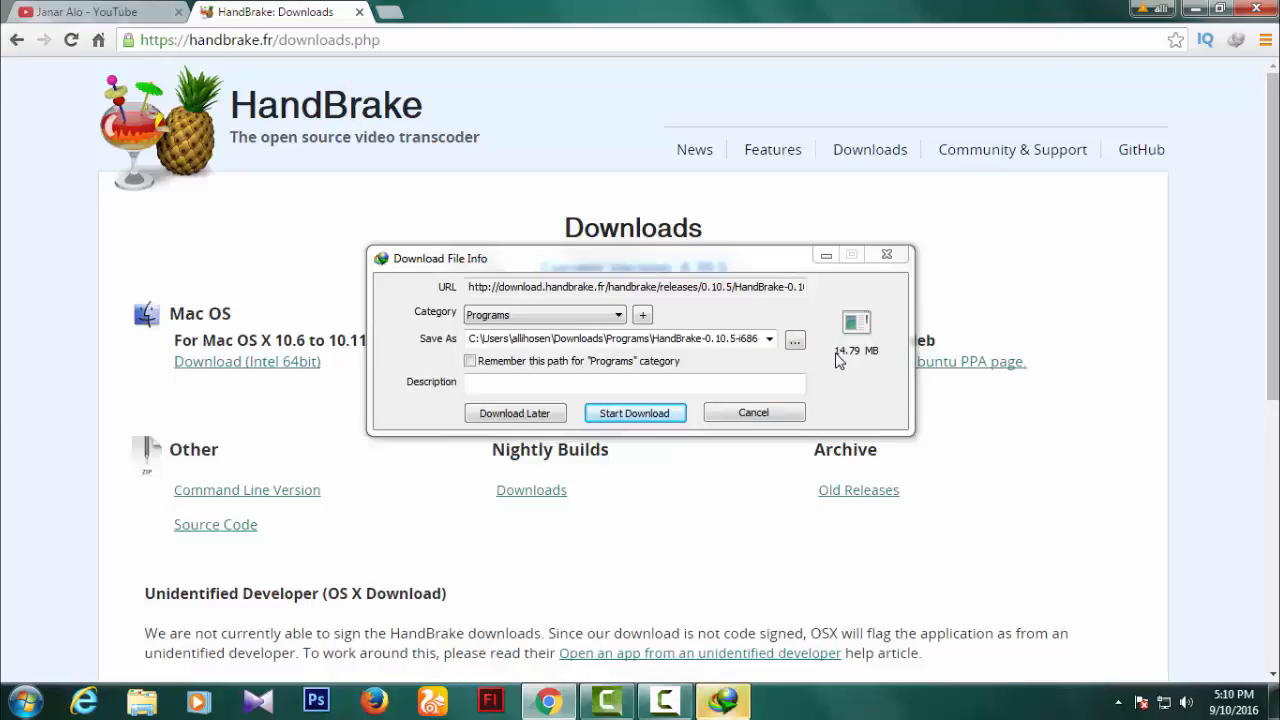
left_click(884, 256)
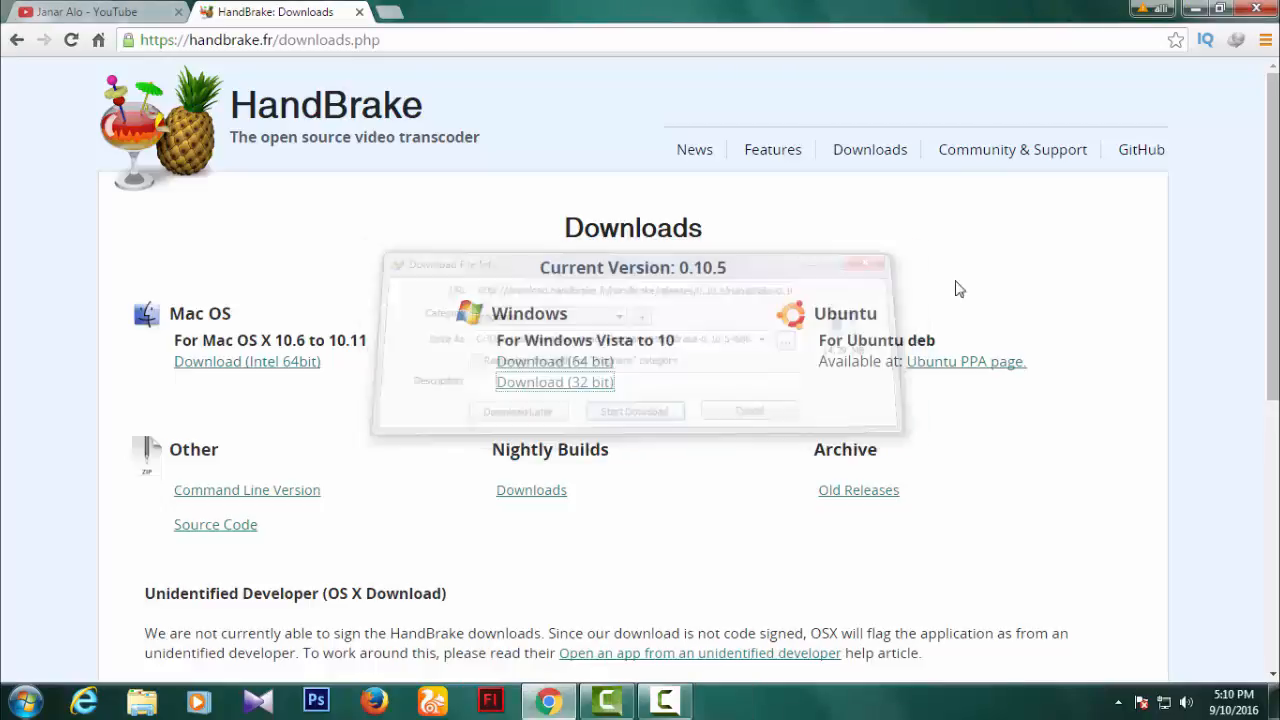
Minimize the browser, launch HandBrake and load the single video file "forget paswoord" from the Desktop as the source
left_click(1193, 12)
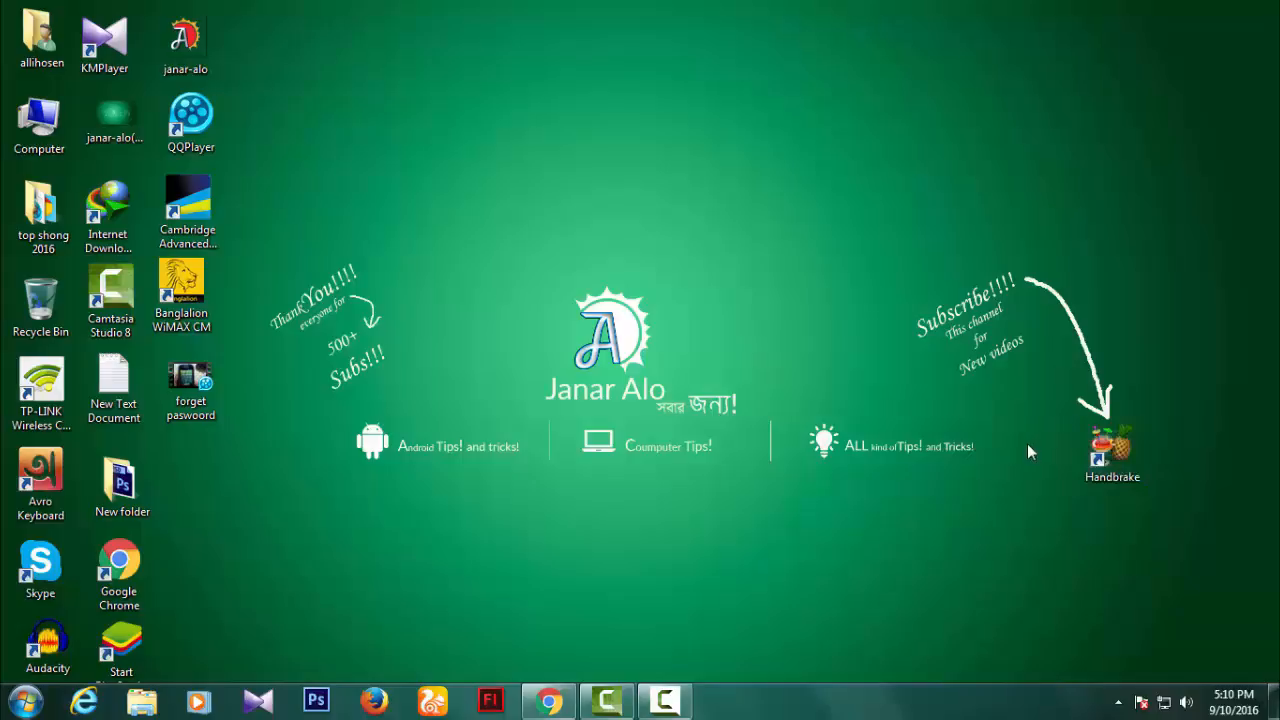
double_click(1116, 456)
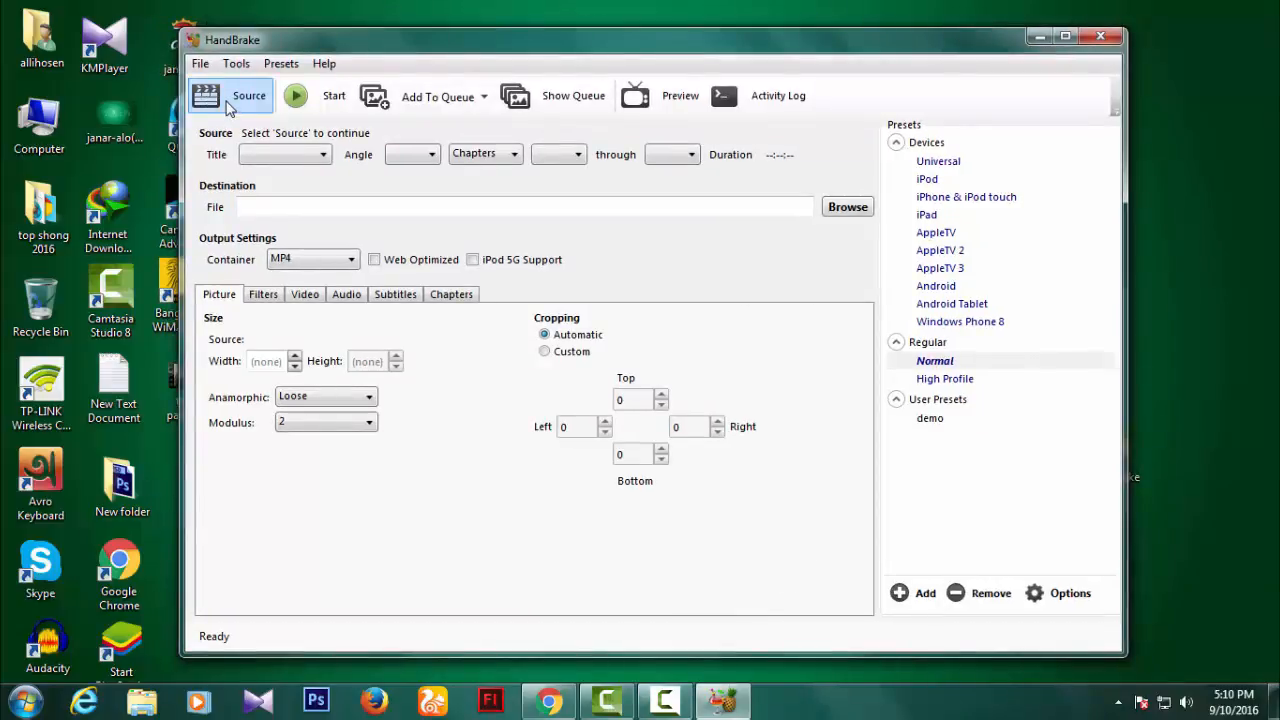
left_click(228, 106)
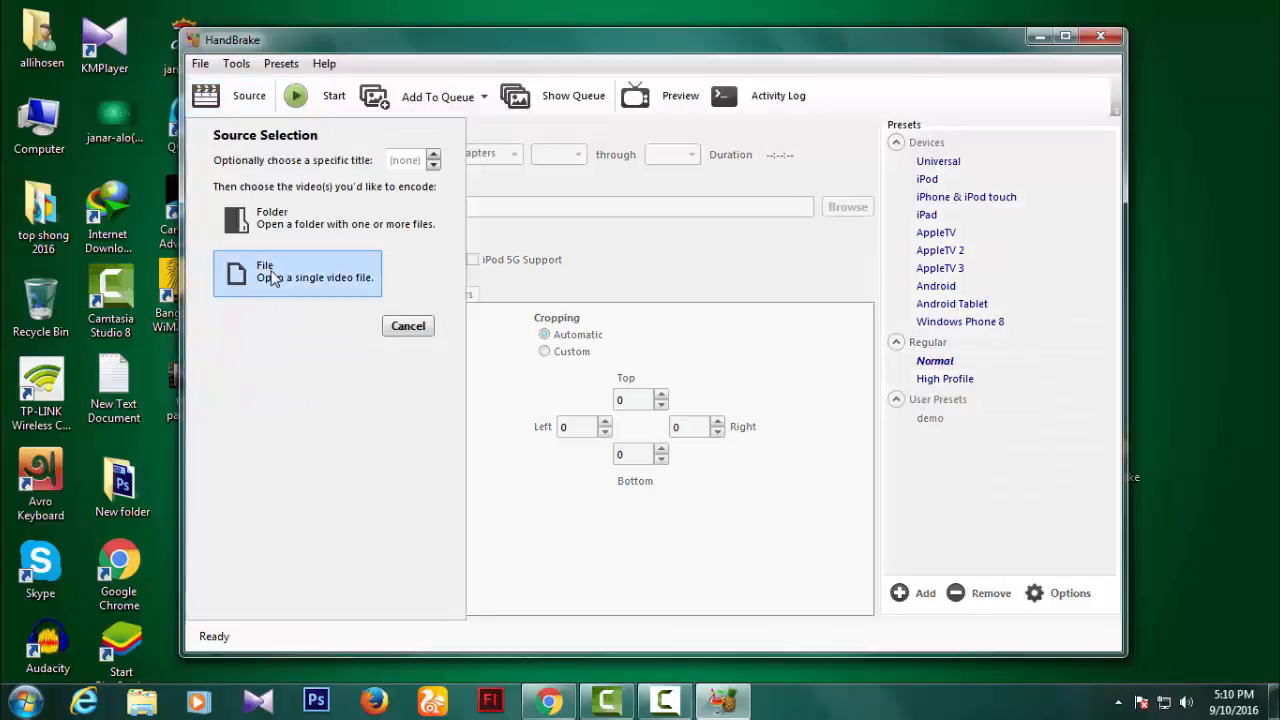
left_click(282, 278)
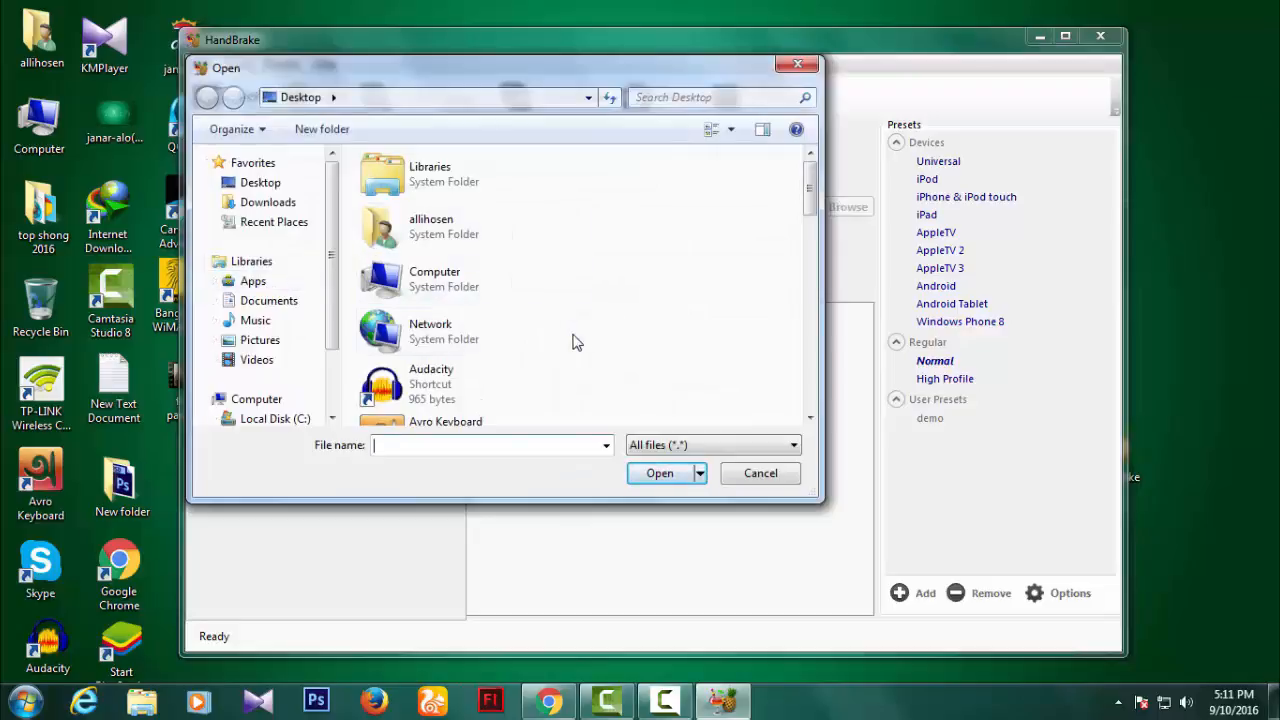
left_click(275, 188)
scroll(430, 215, "down", 5)
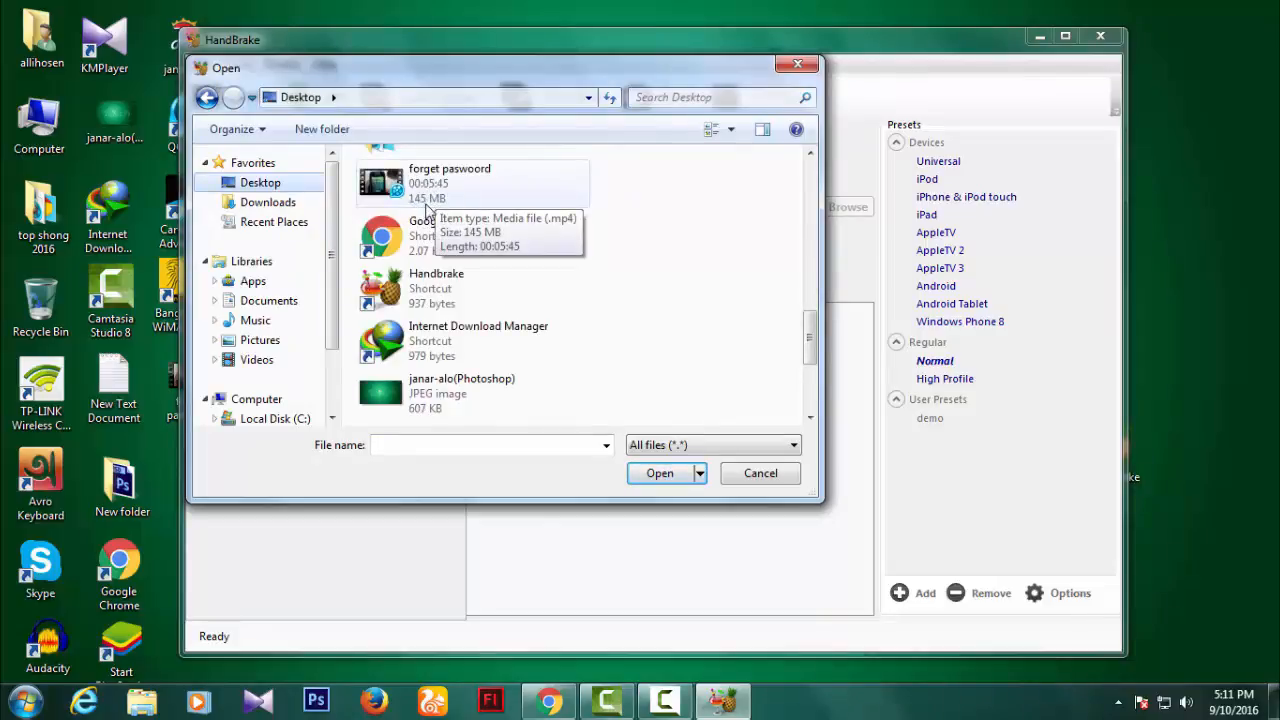
left_click(428, 205)
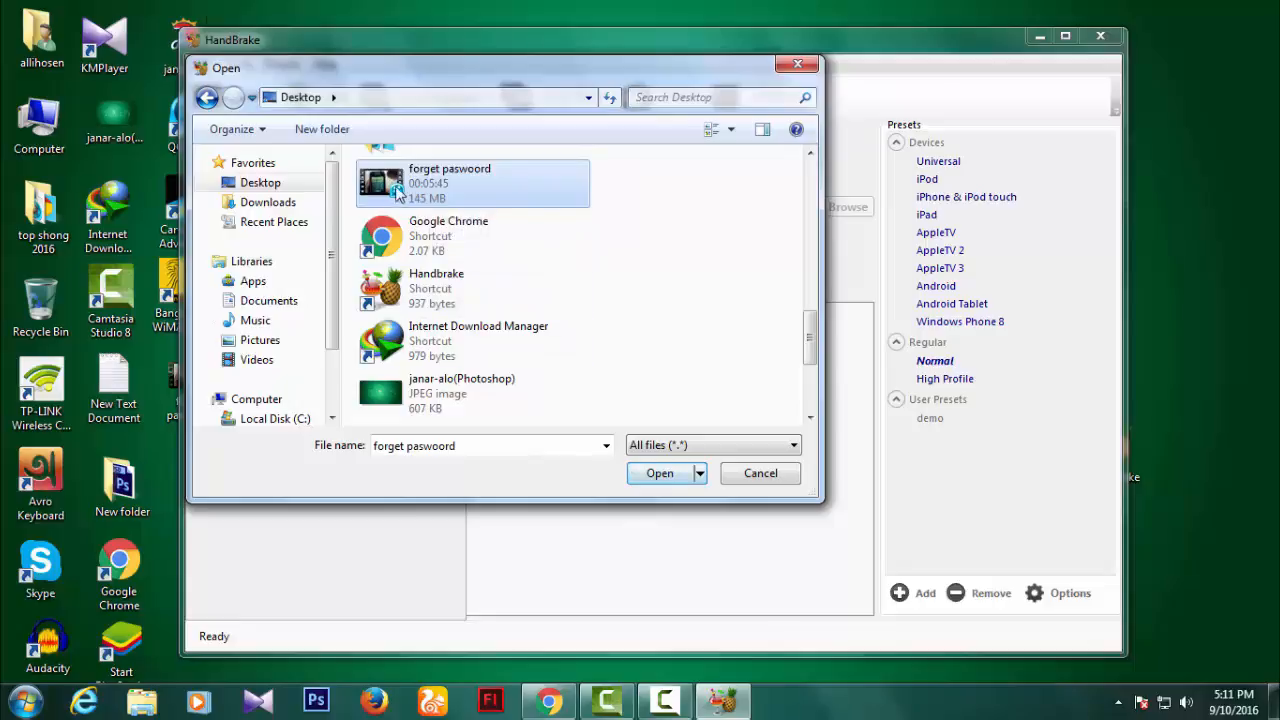
left_click(655, 477)
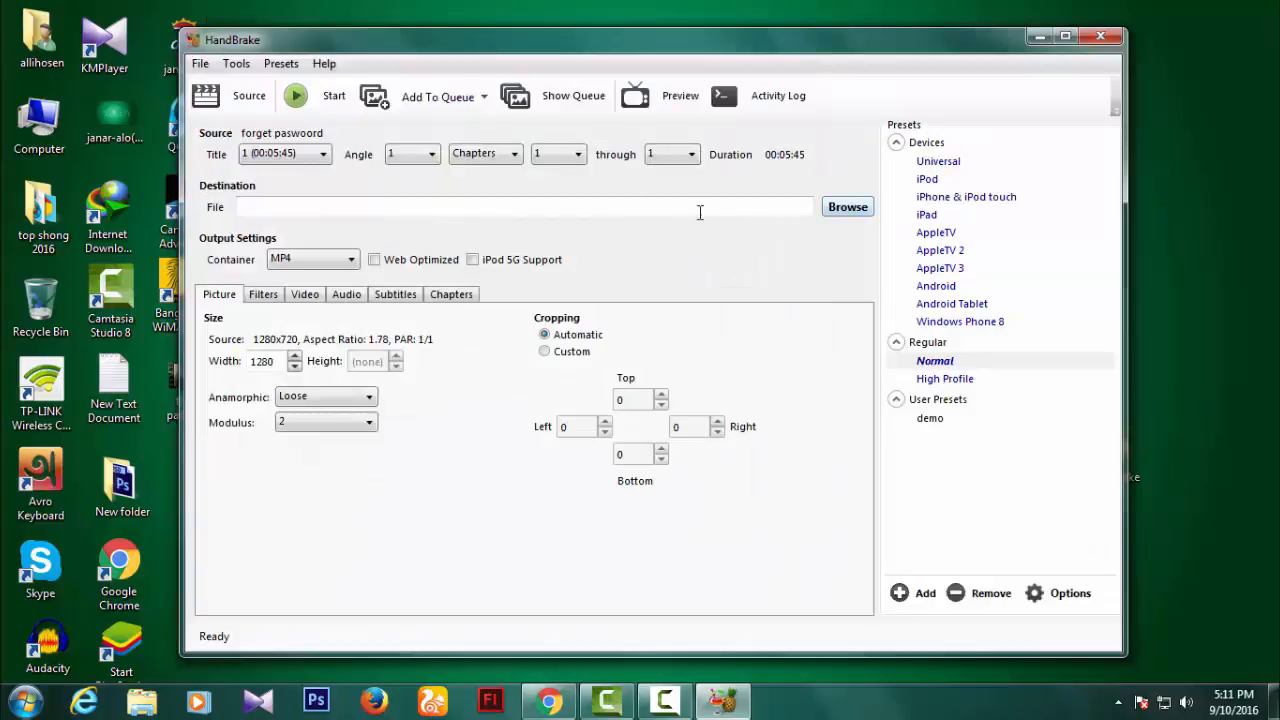
Set the output destination to demo.mp4 on the Desktop and choose MP4 as the container
left_click(847, 209)
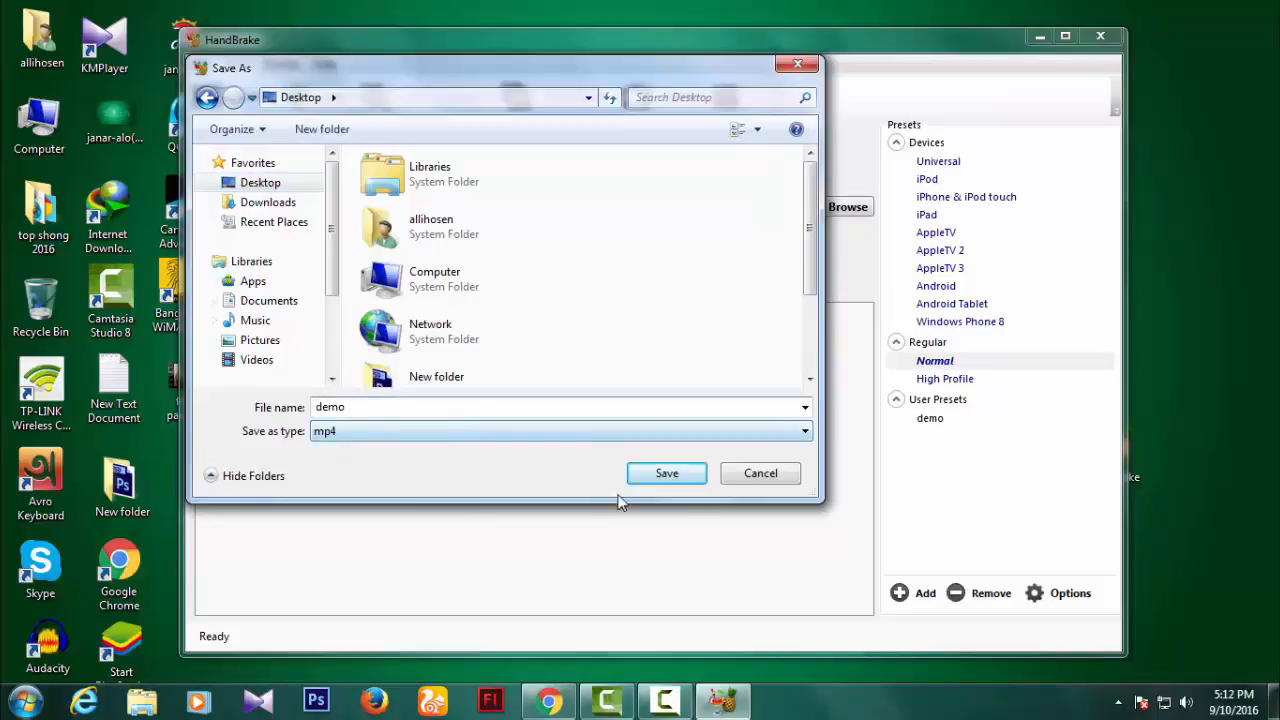
left_click(665, 475)
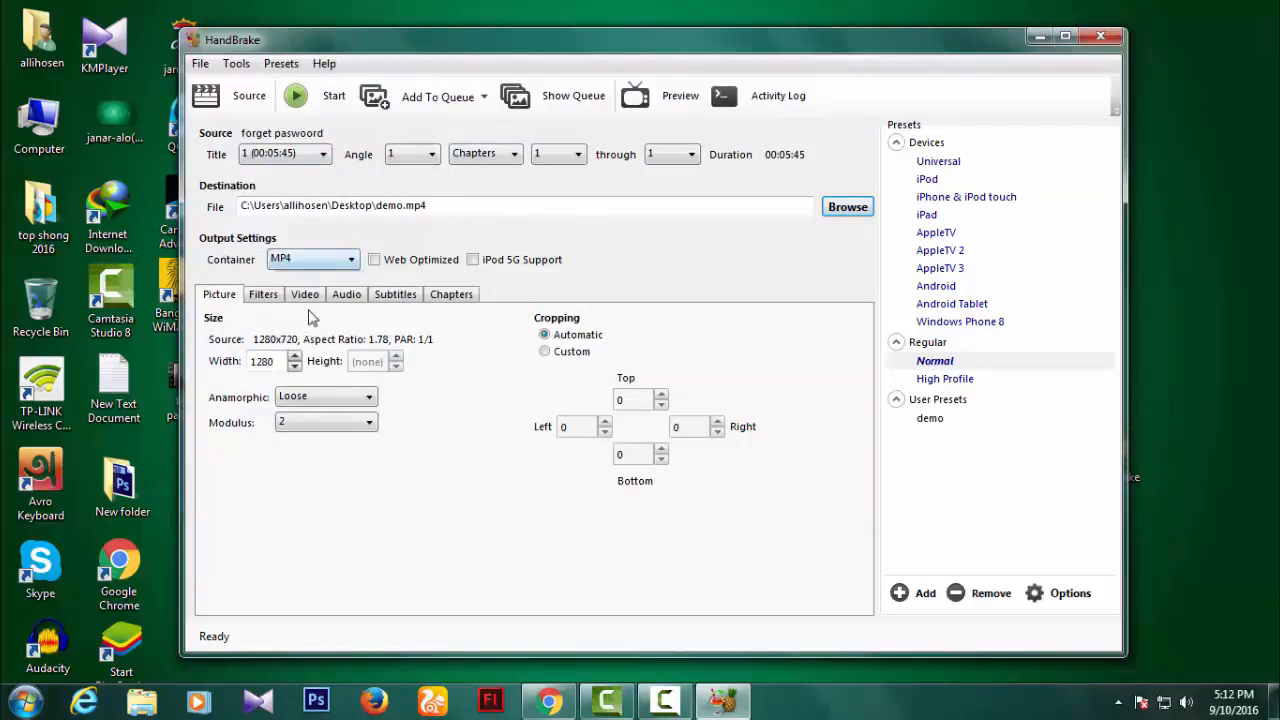
left_click(312, 259)
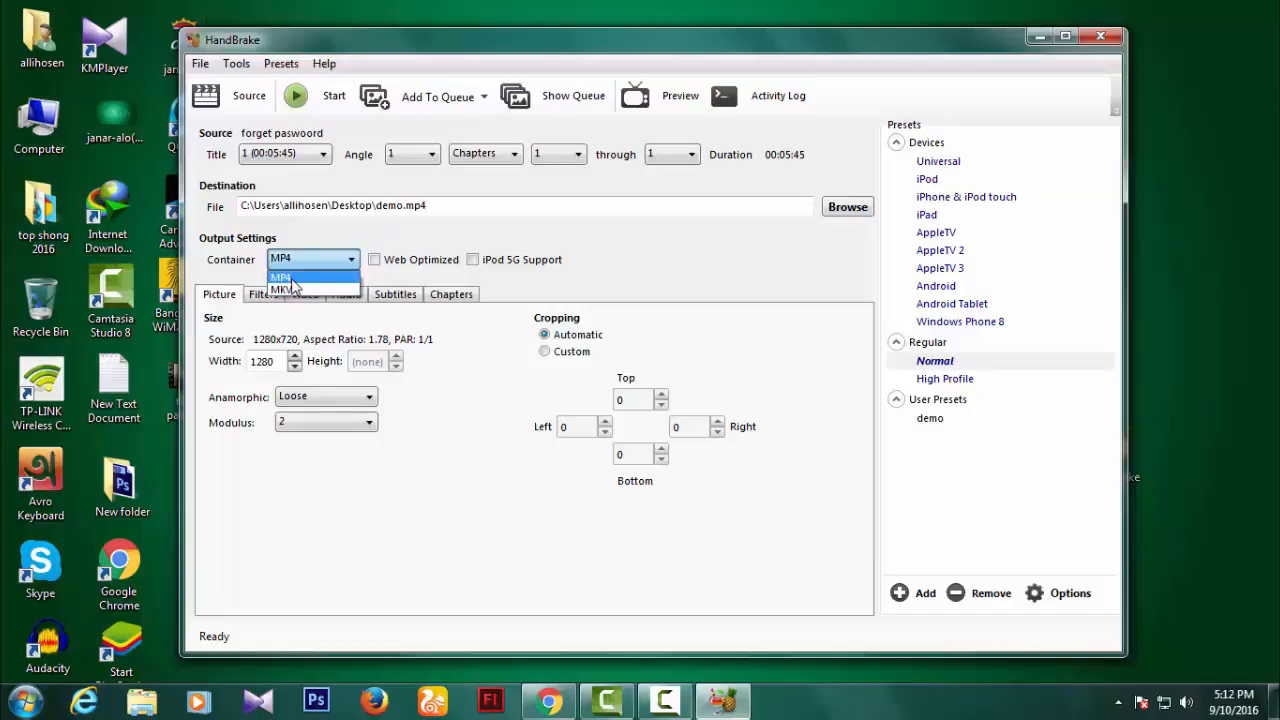
left_click(291, 278)
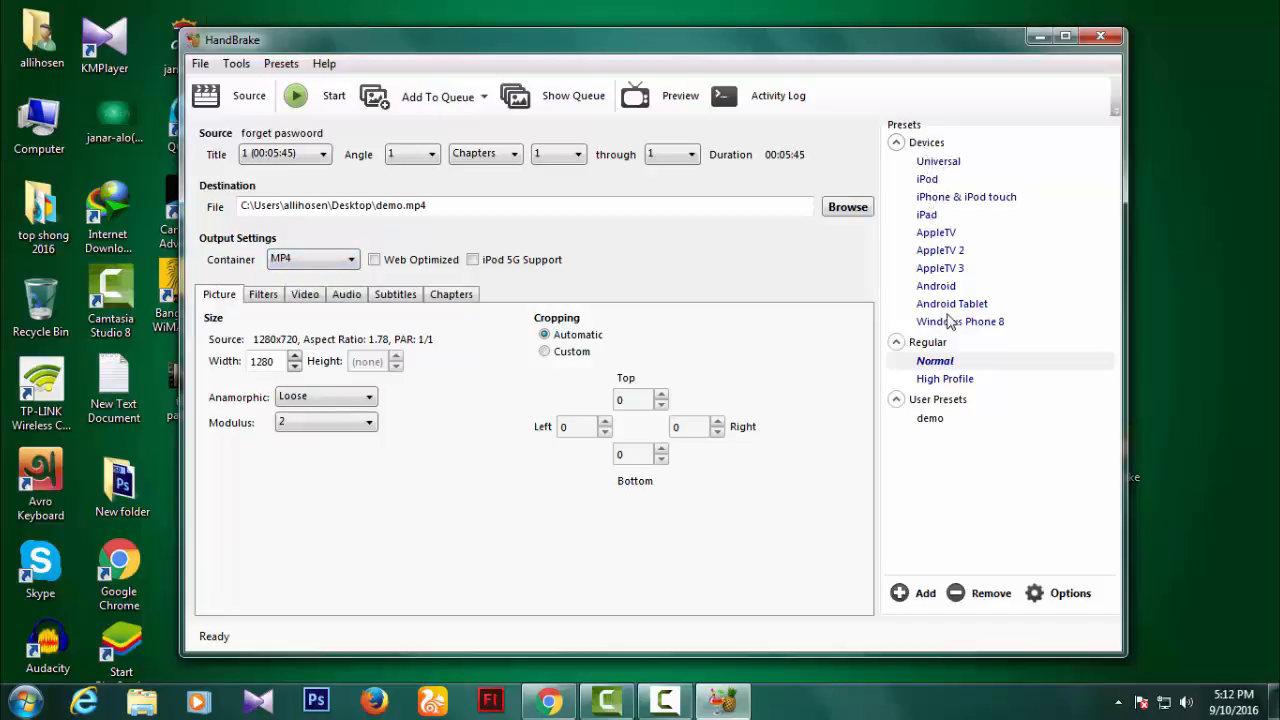
Try the iPod, iPhone & iPod touch and AppleTV presets and custom cropping, returning to the Normal preset and automatic cropping
left_click(935, 179)
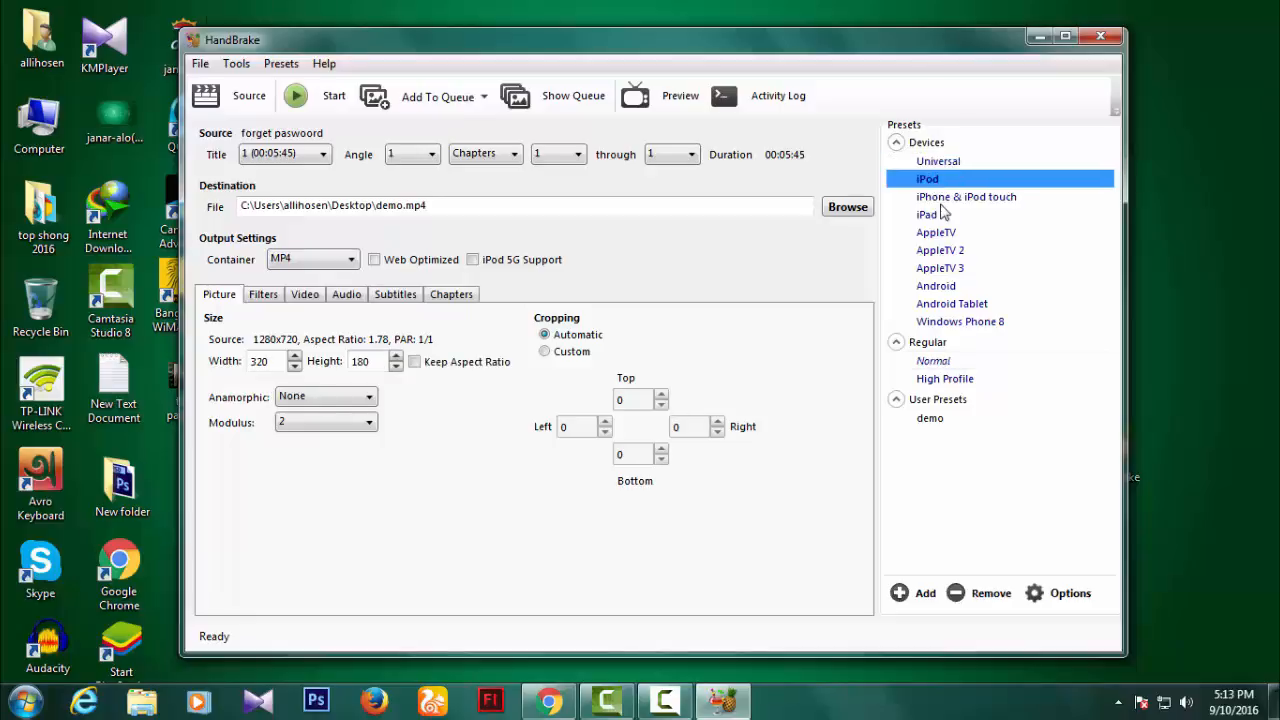
left_click(946, 200)
left_click(940, 236)
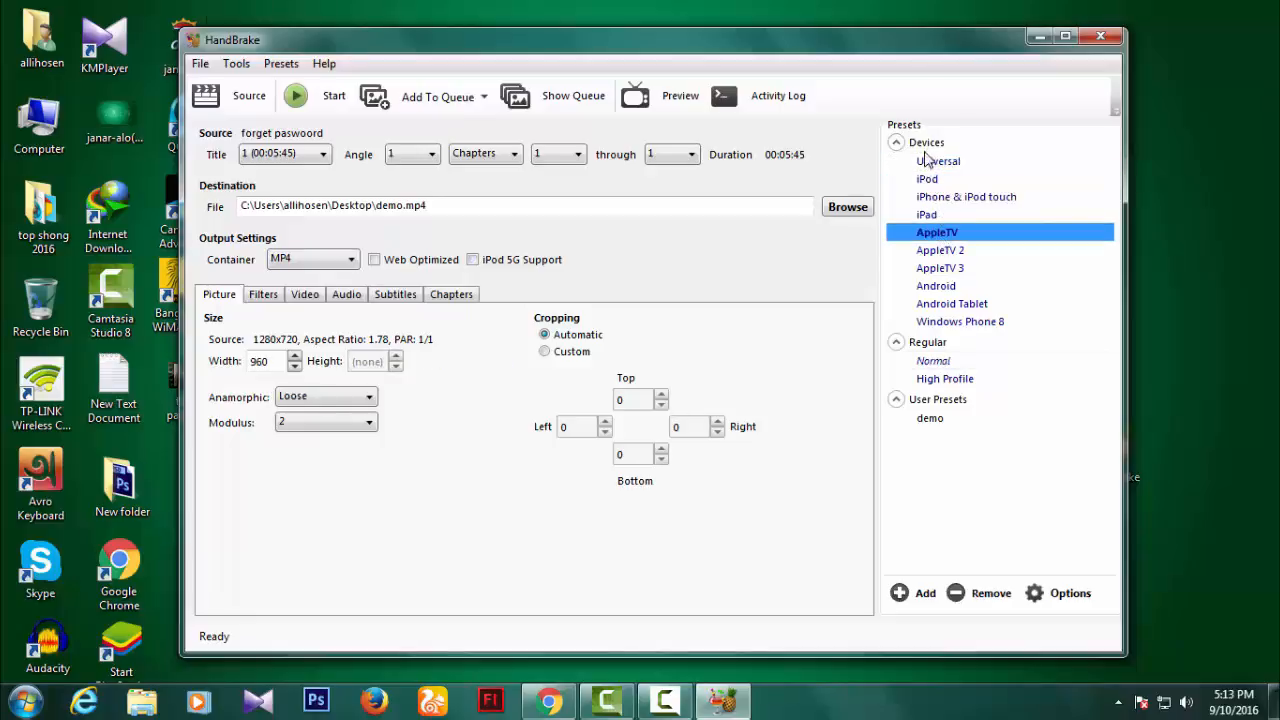
left_click(935, 362)
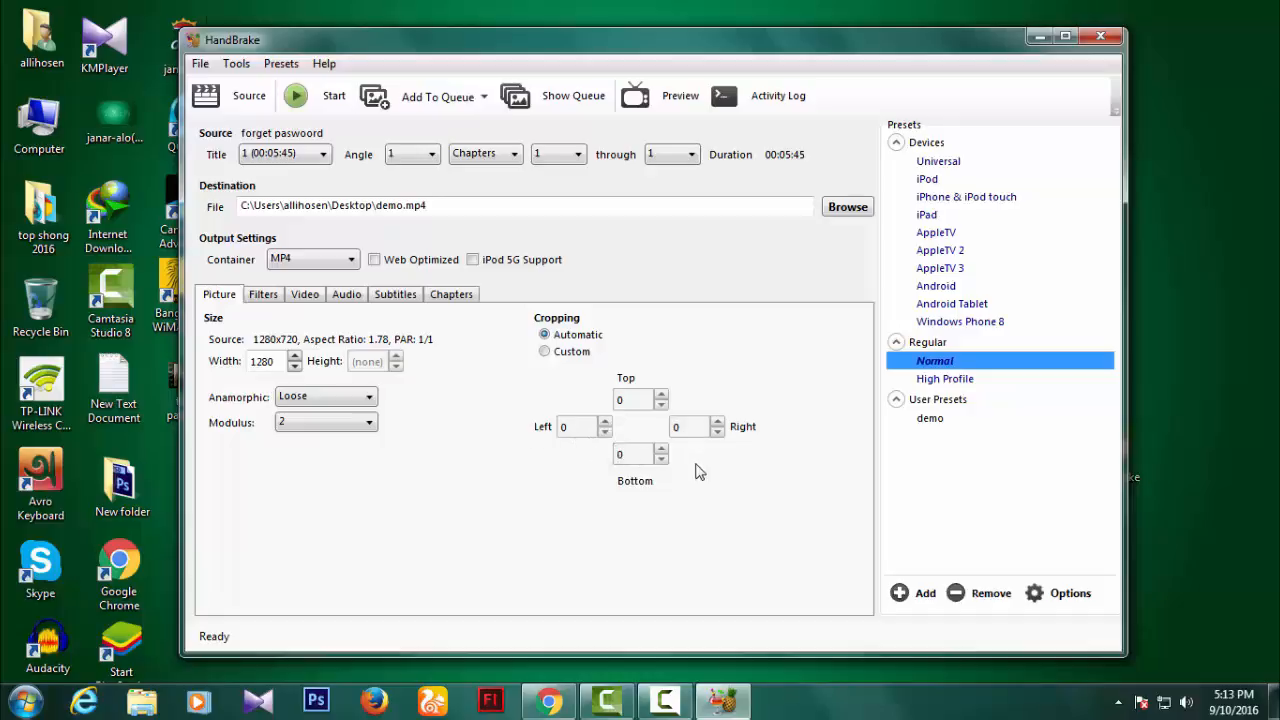
left_click(545, 352)
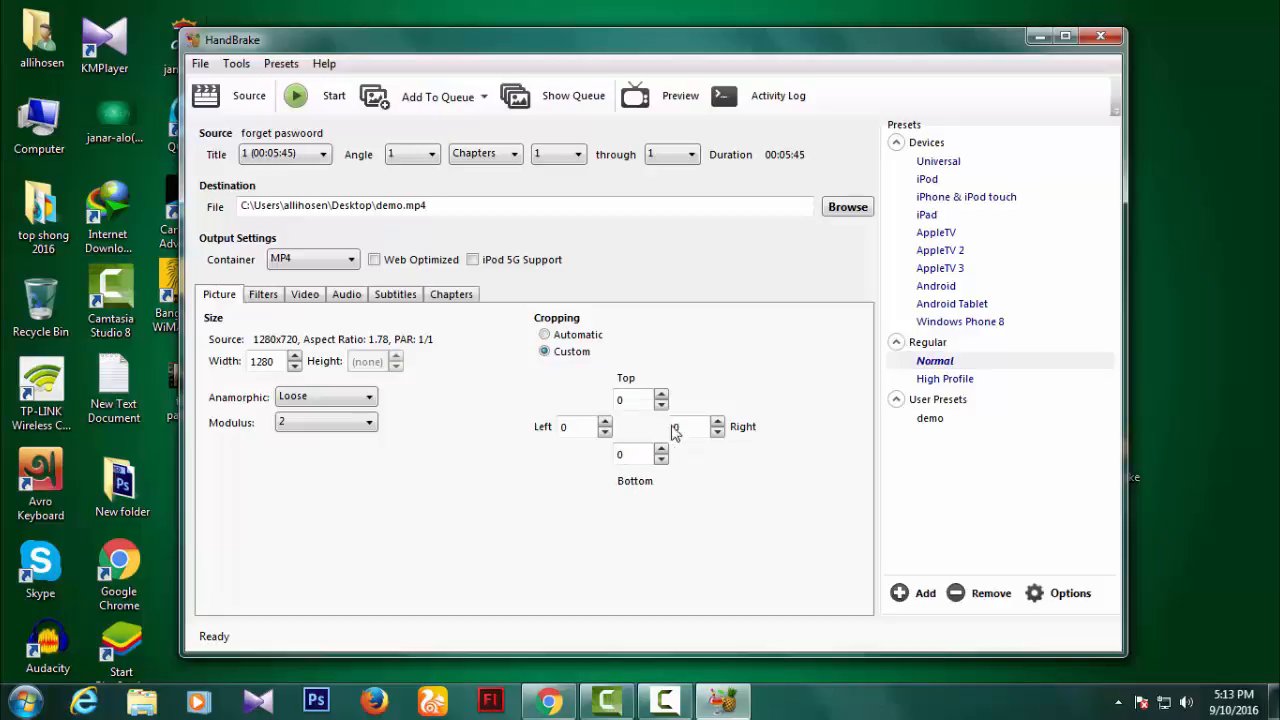
left_click(562, 340)
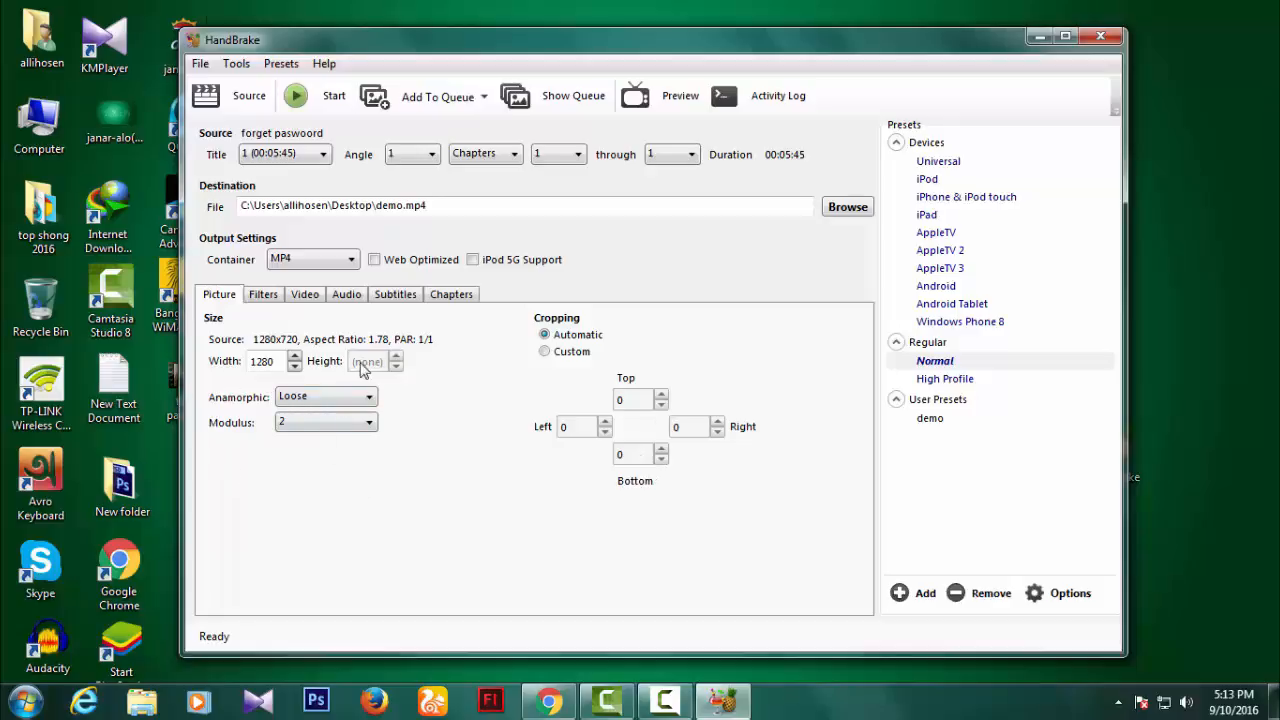
Choose H.264 (x264) as the video codec and set the constant quality to RF 43
left_click(264, 300)
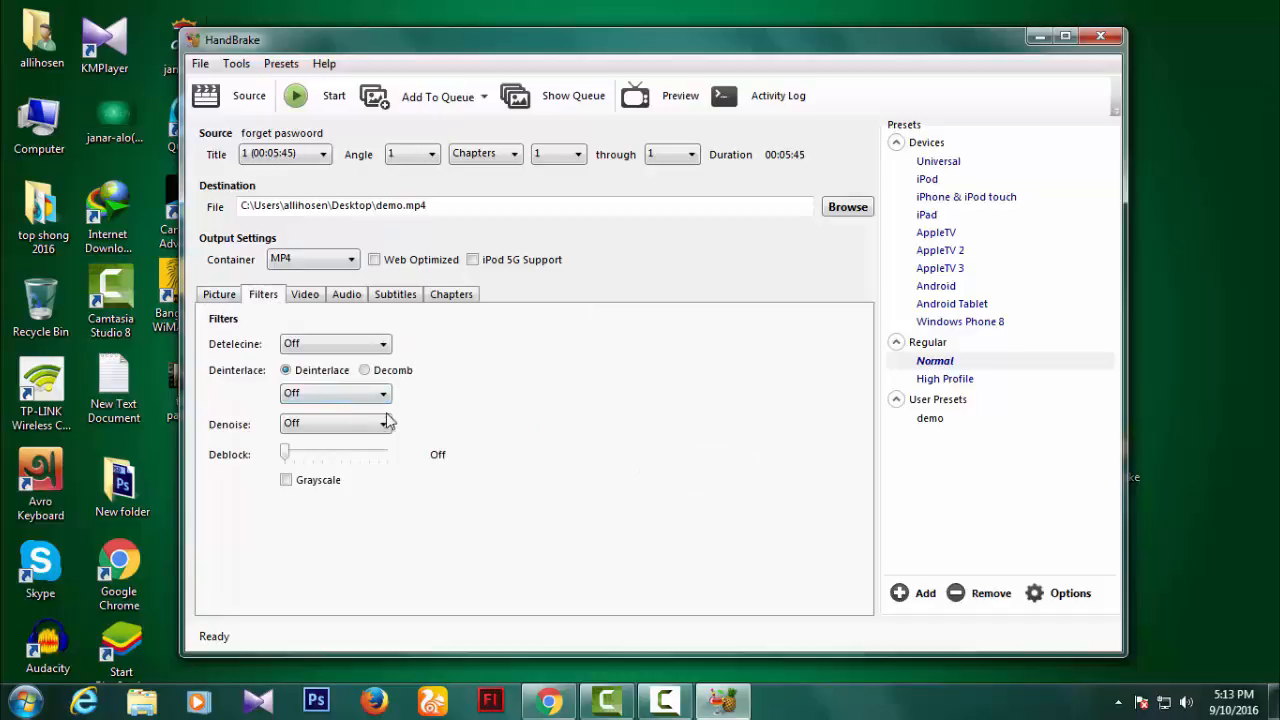
left_click(306, 304)
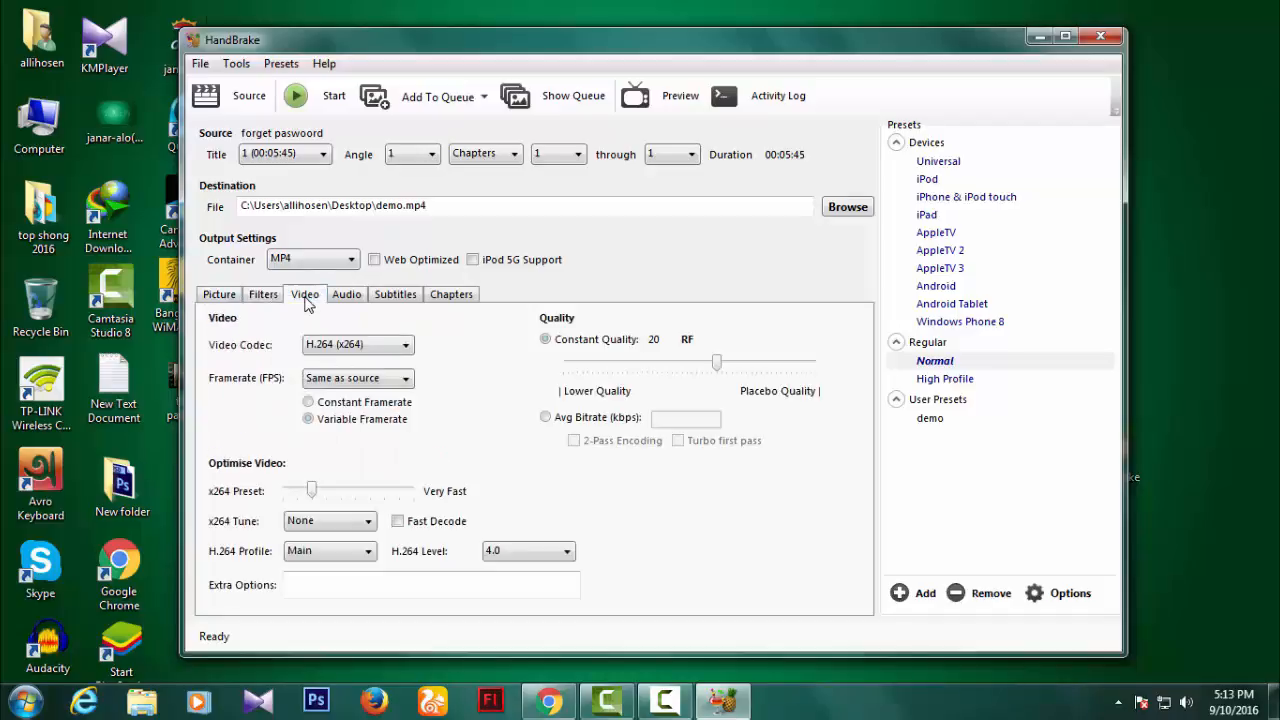
left_click(344, 345)
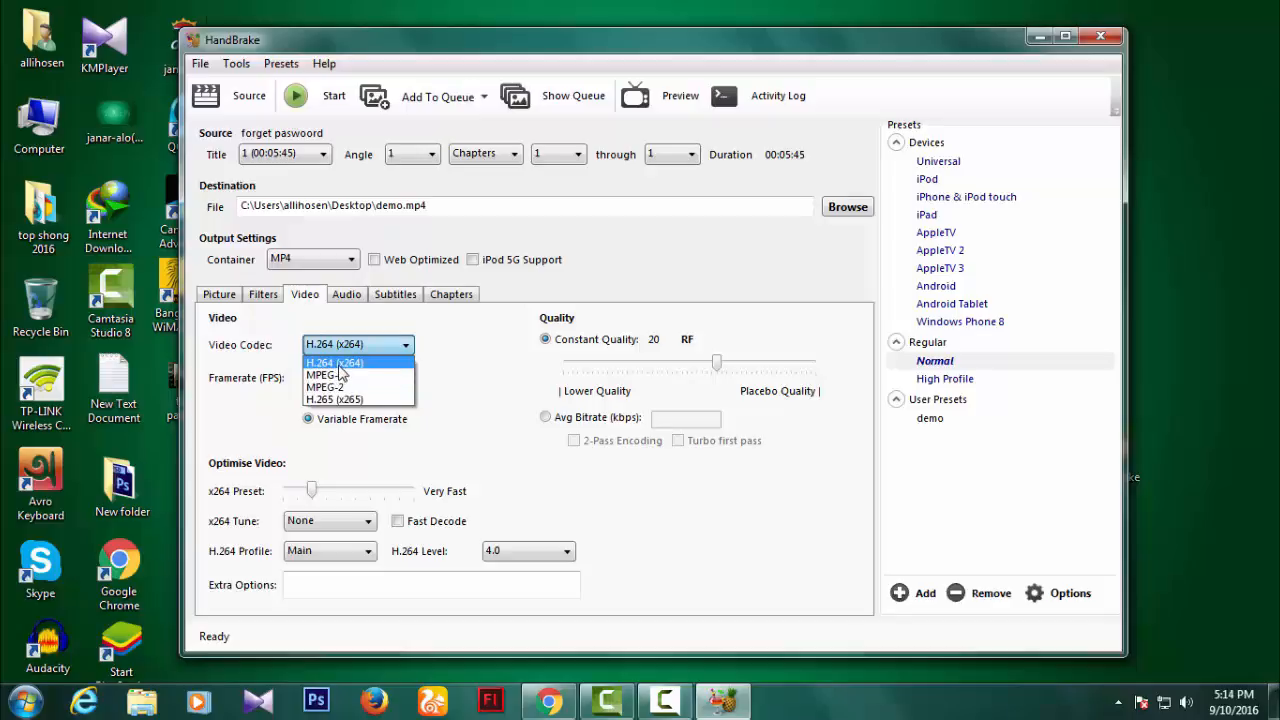
left_click(338, 366)
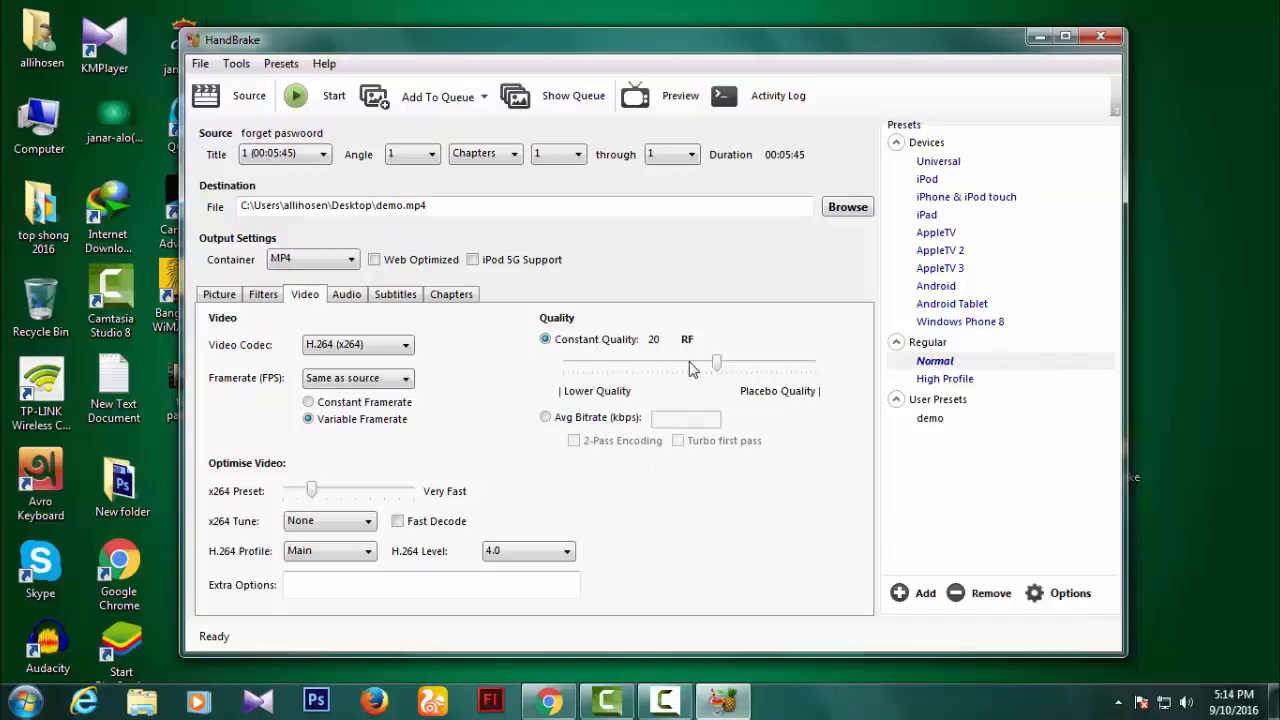
mouse_move(719, 372)
left_click_drag(716, 358, 603, 366)
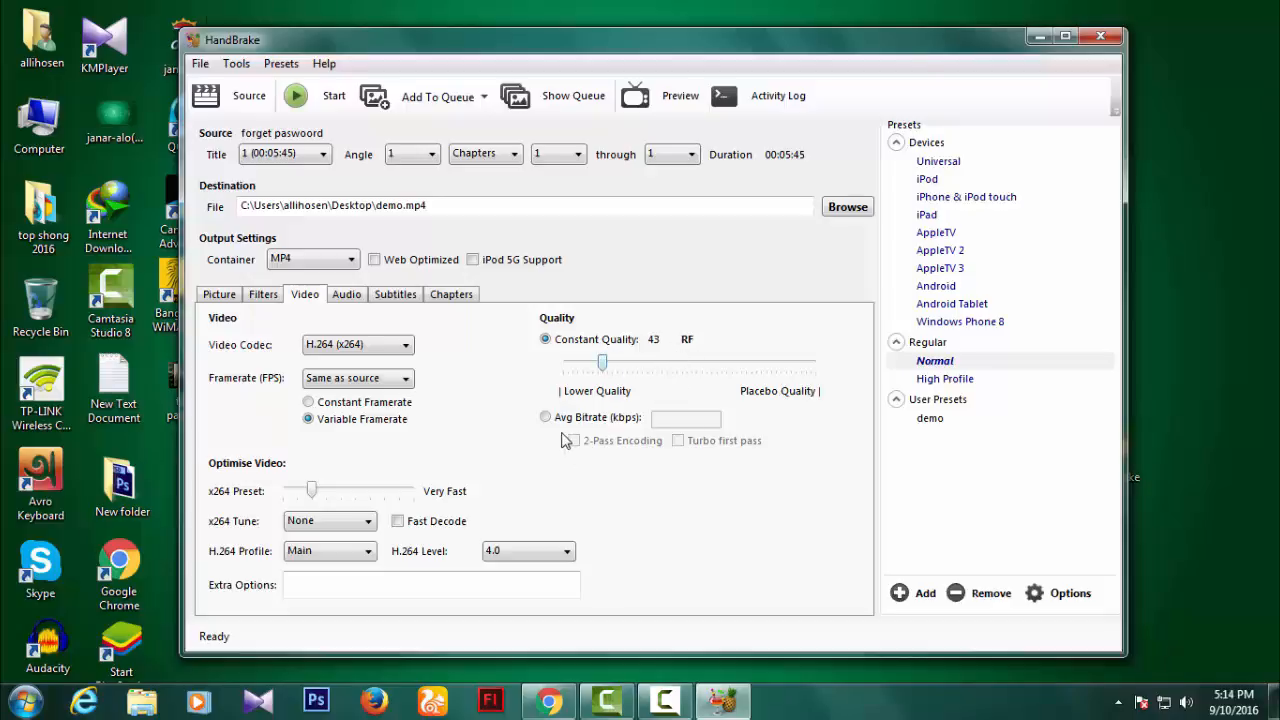
Create a video preview with a duration of 5 seconds, play it in the system default player and close the player and preview window
left_click(658, 108)
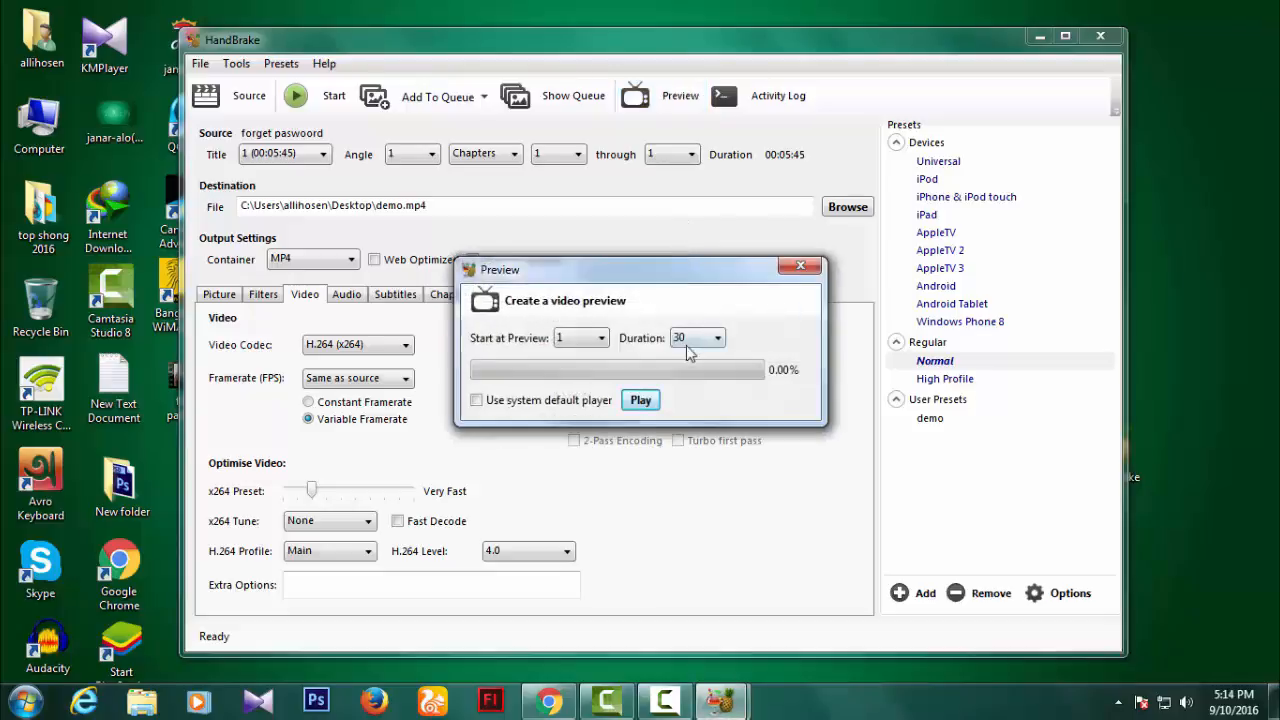
left_click(697, 338)
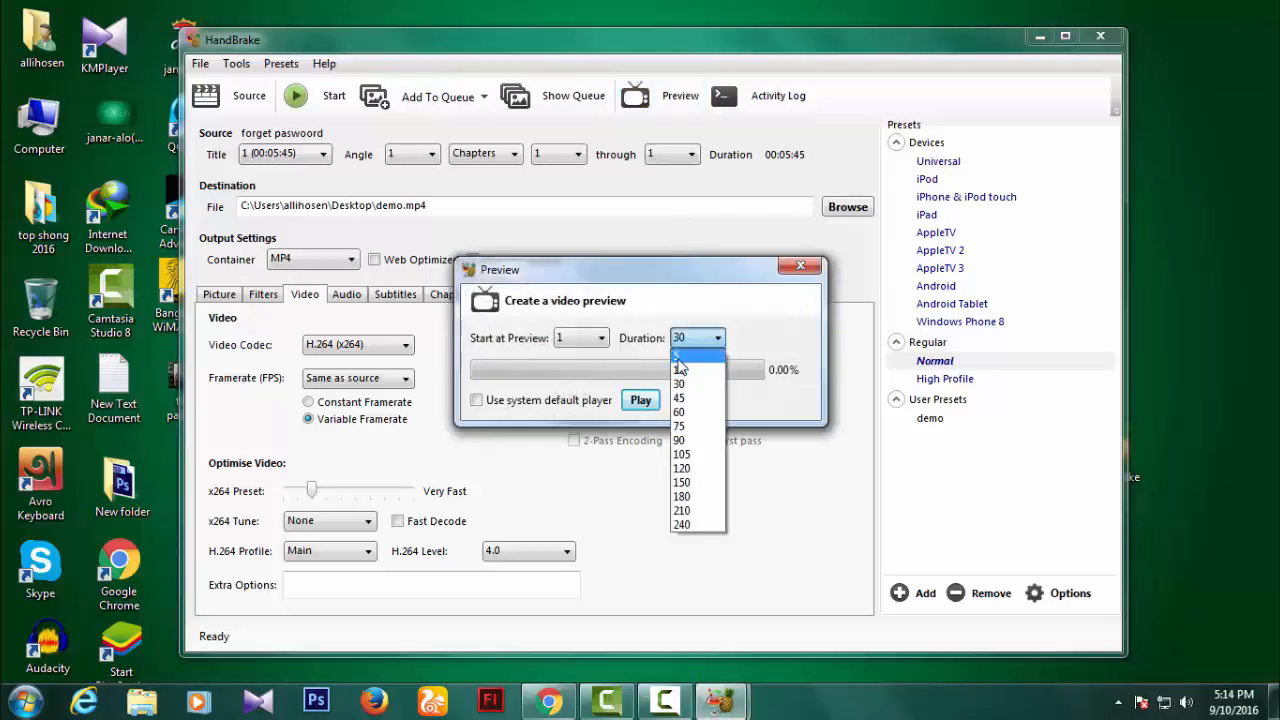
left_click(678, 358)
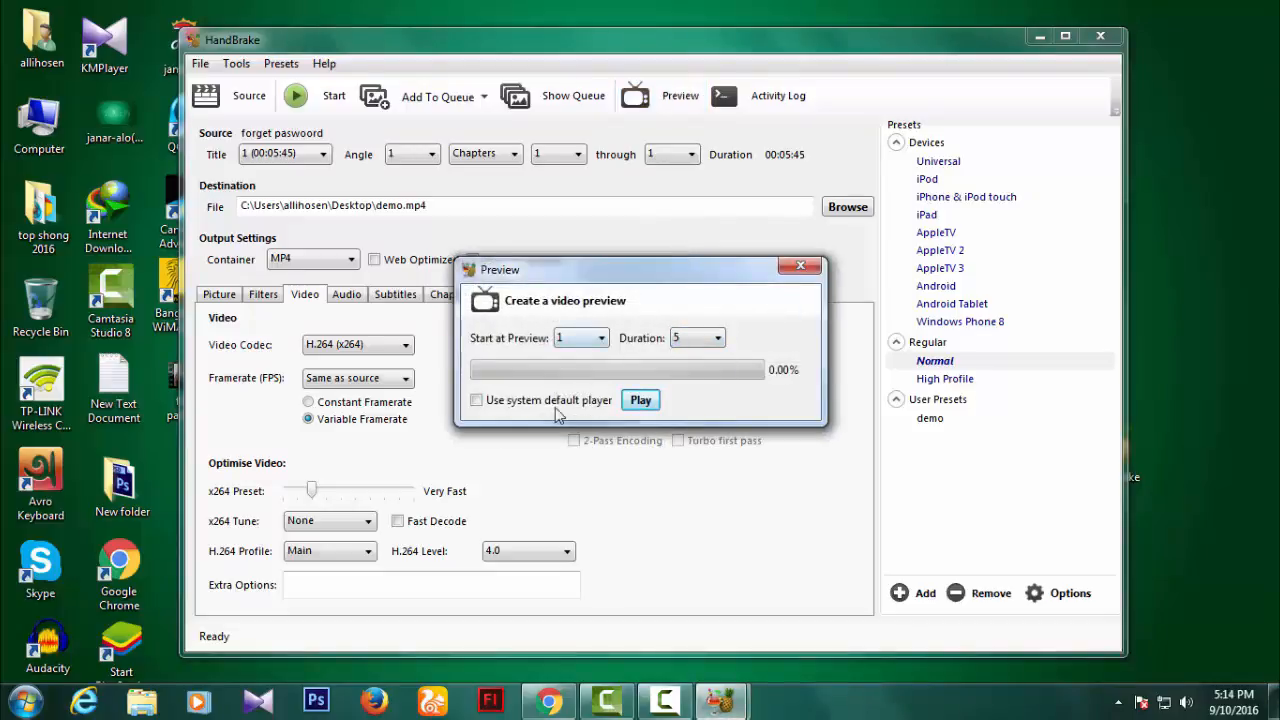
left_click(640, 401)
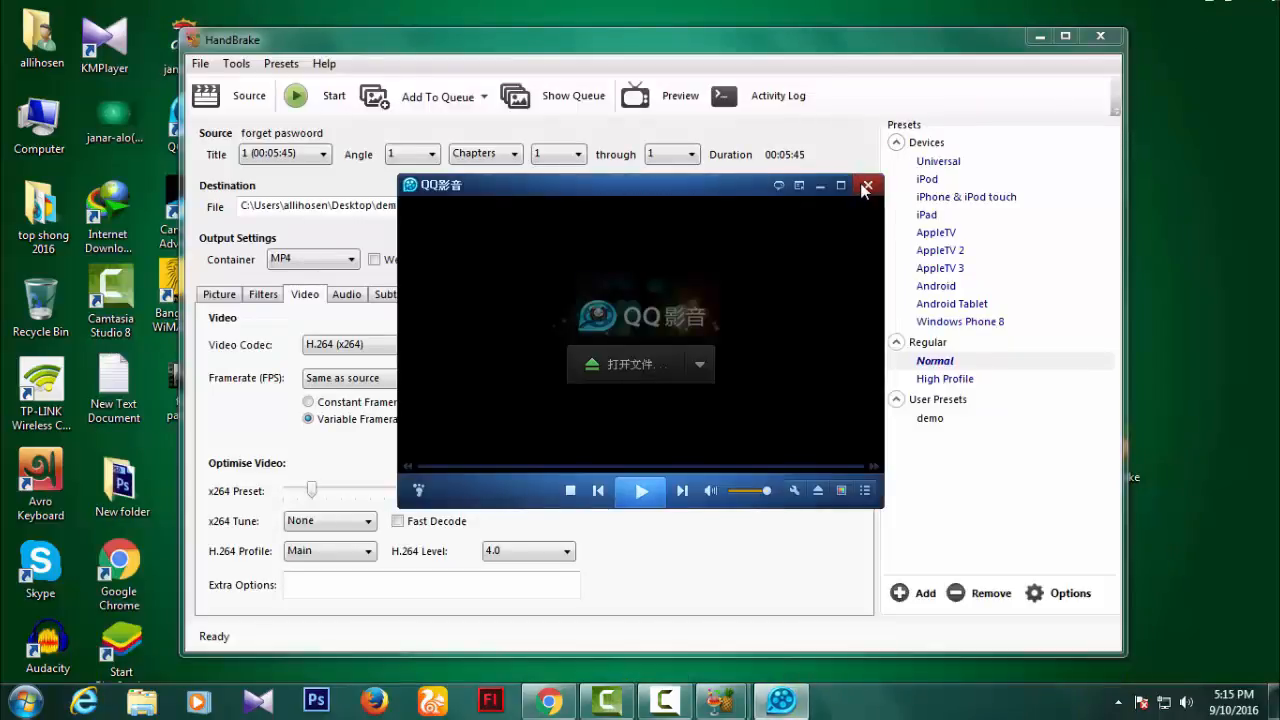
left_click(866, 185)
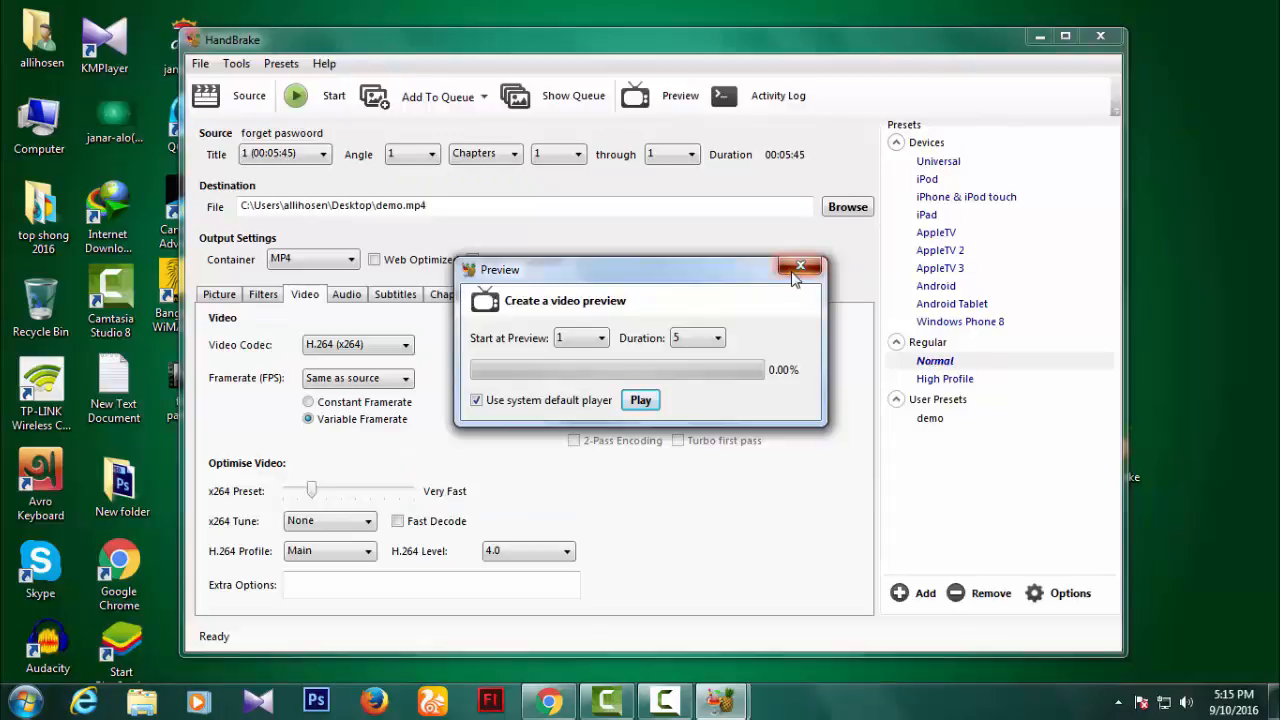
left_click(803, 264)
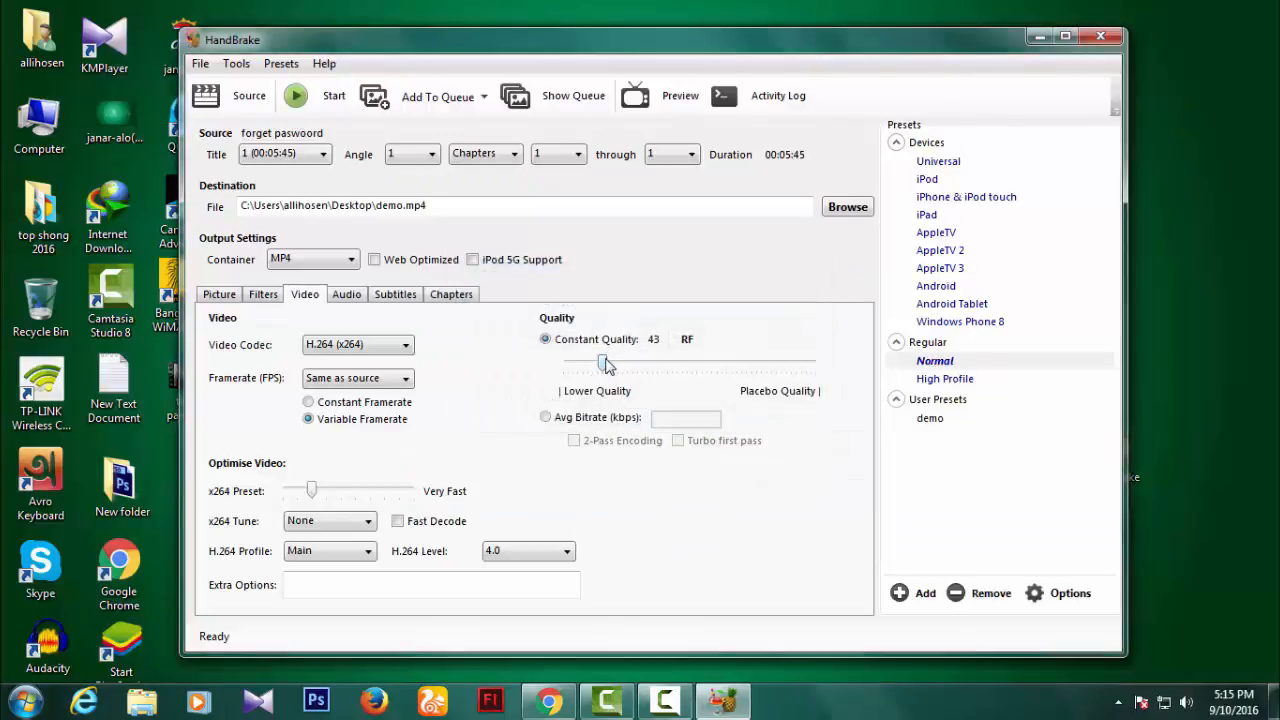
Set the video's constant quality to RF 25
left_click_drag(609, 364, 676, 368)
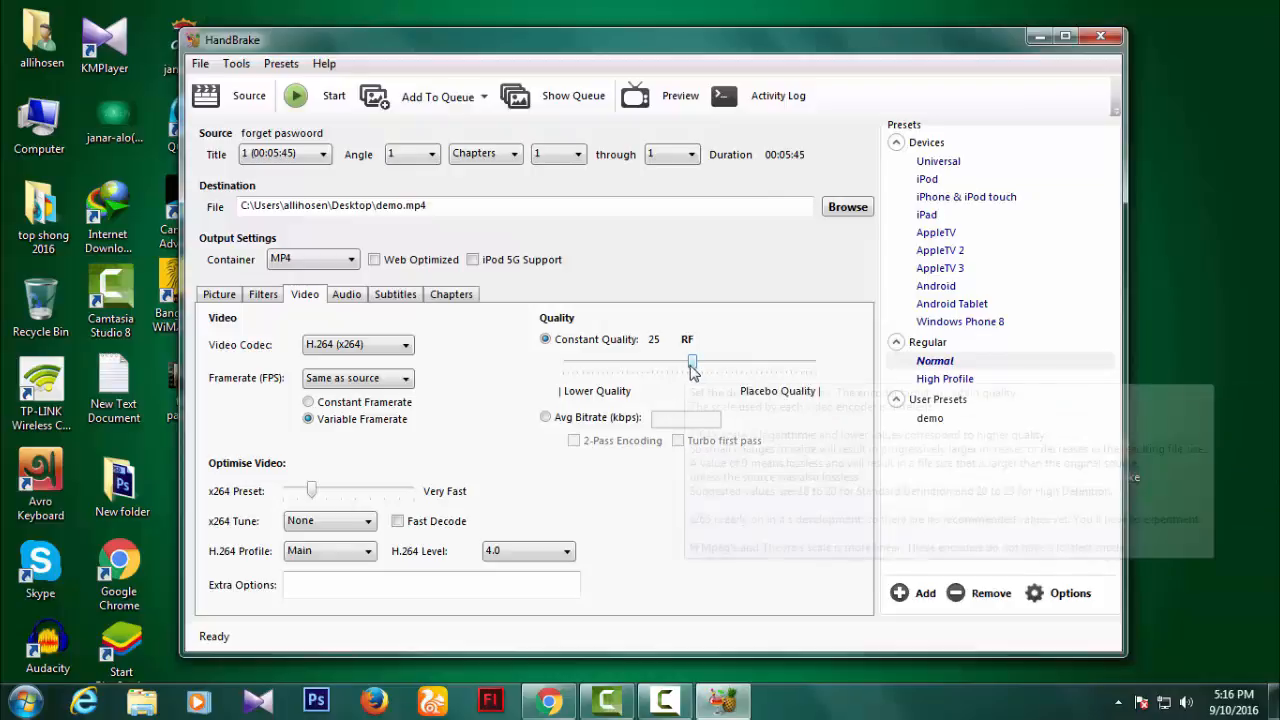
left_click_drag(694, 367, 702, 370)
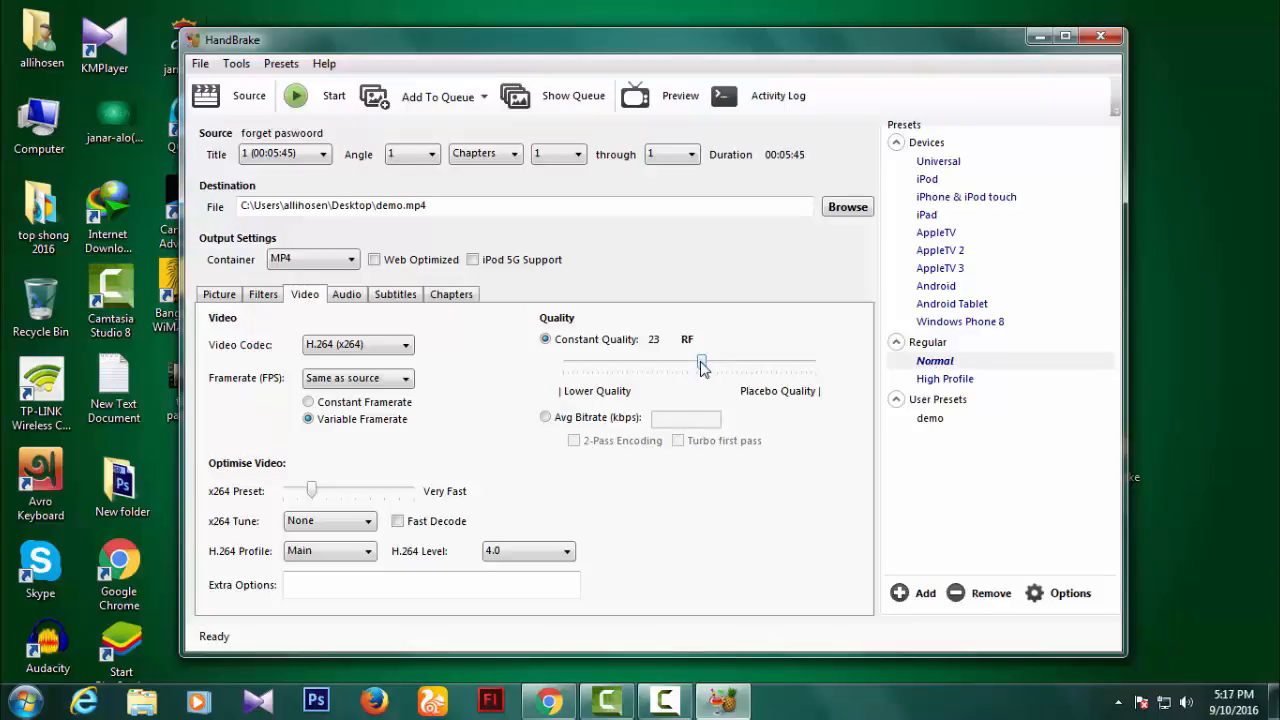
left_click_drag(702, 368, 691, 368)
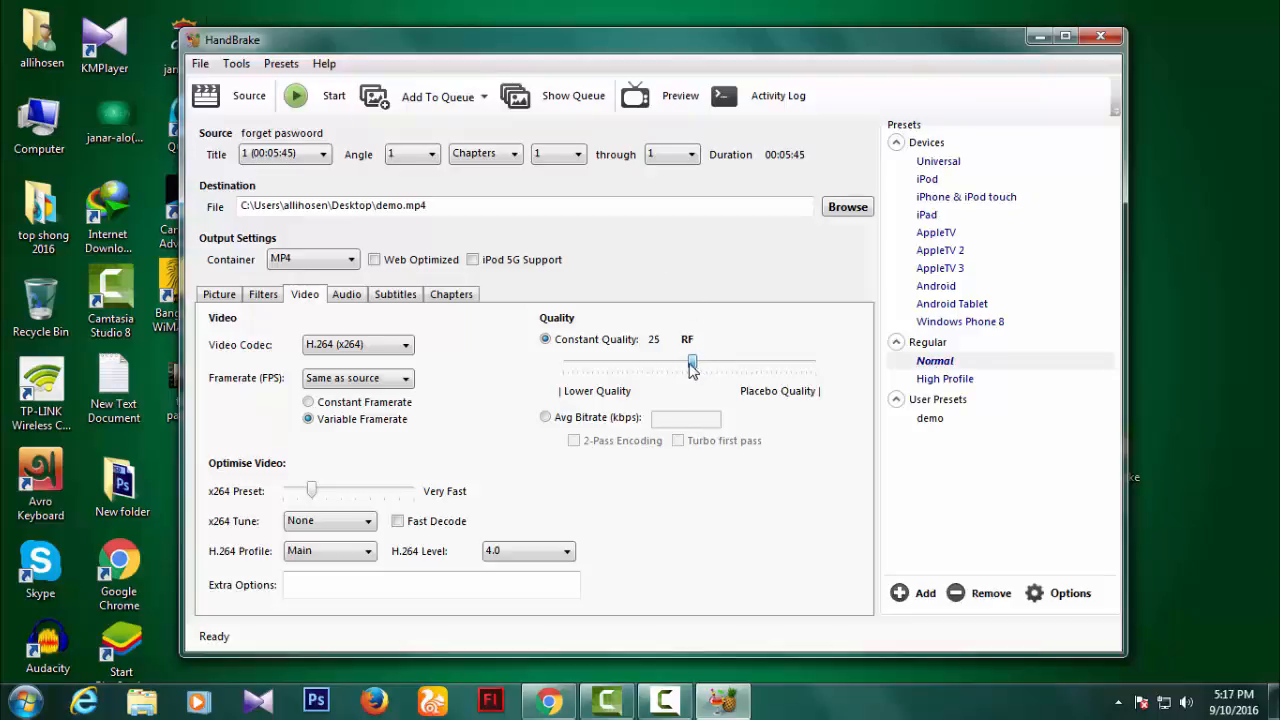
Set the audio track's bitrate to 128 and look over the chapter and subtitle settings
left_click(347, 295)
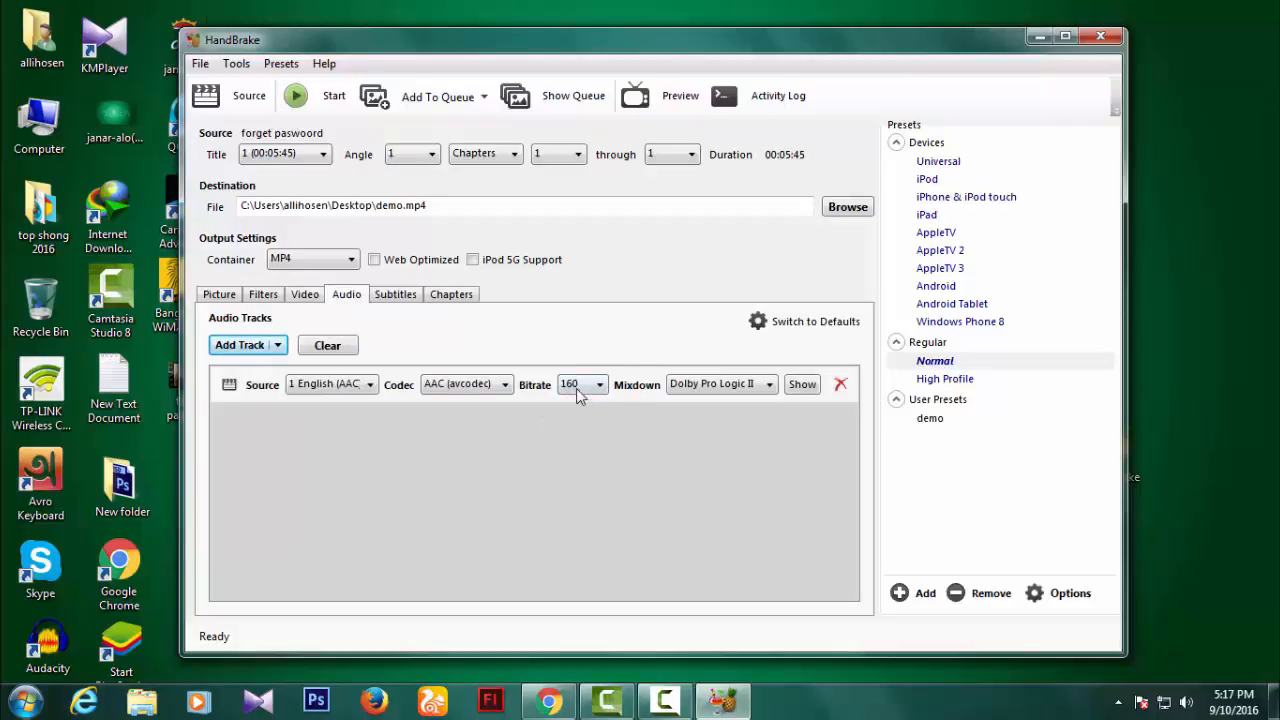
left_click(577, 389)
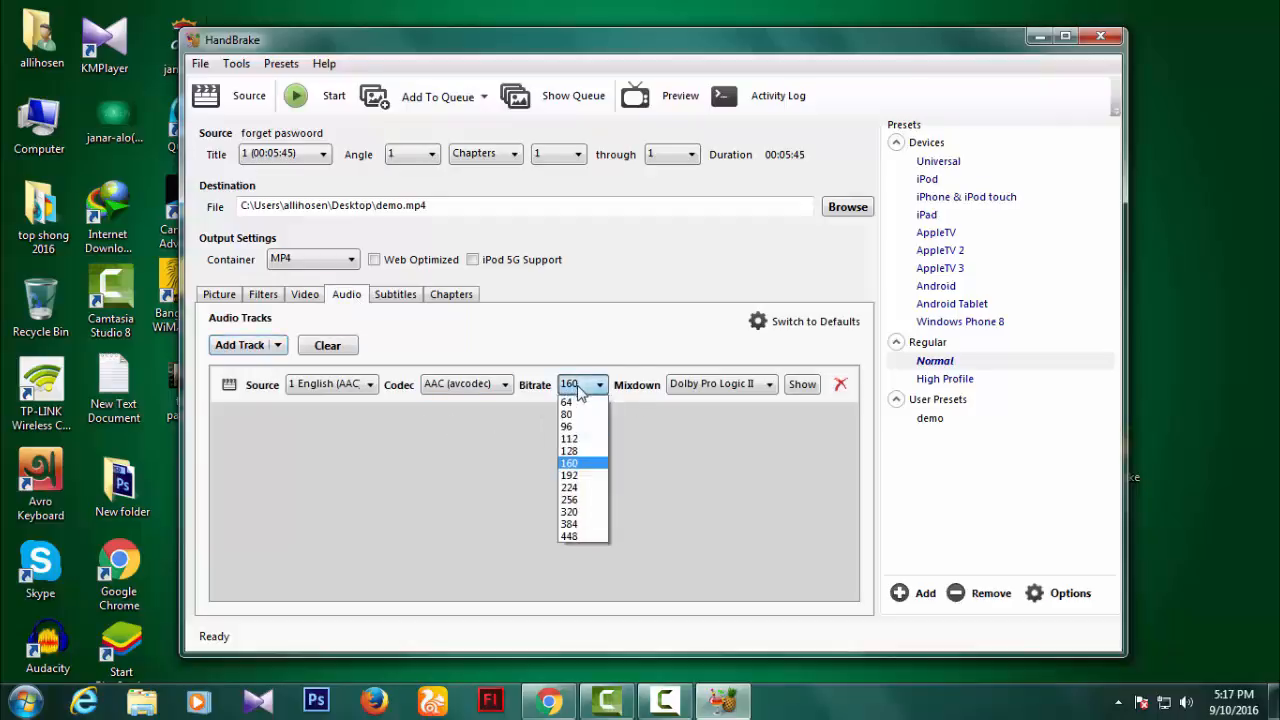
left_click(577, 470)
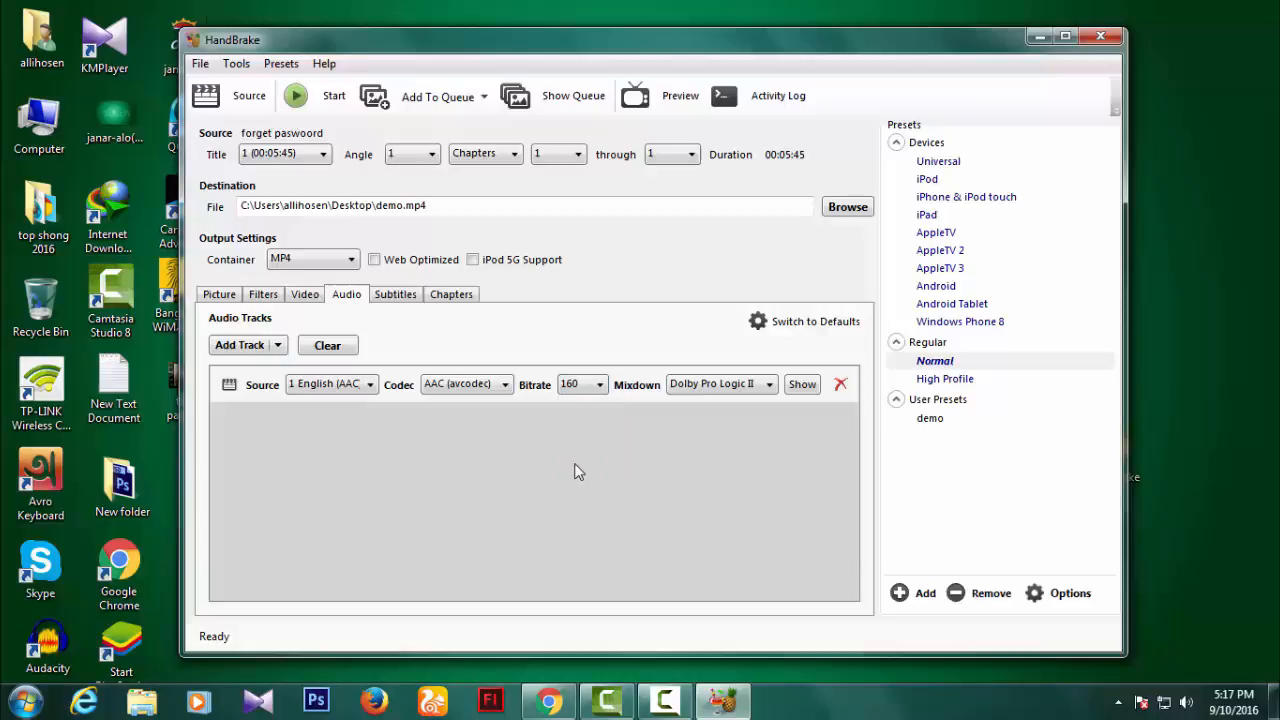
left_click(586, 389)
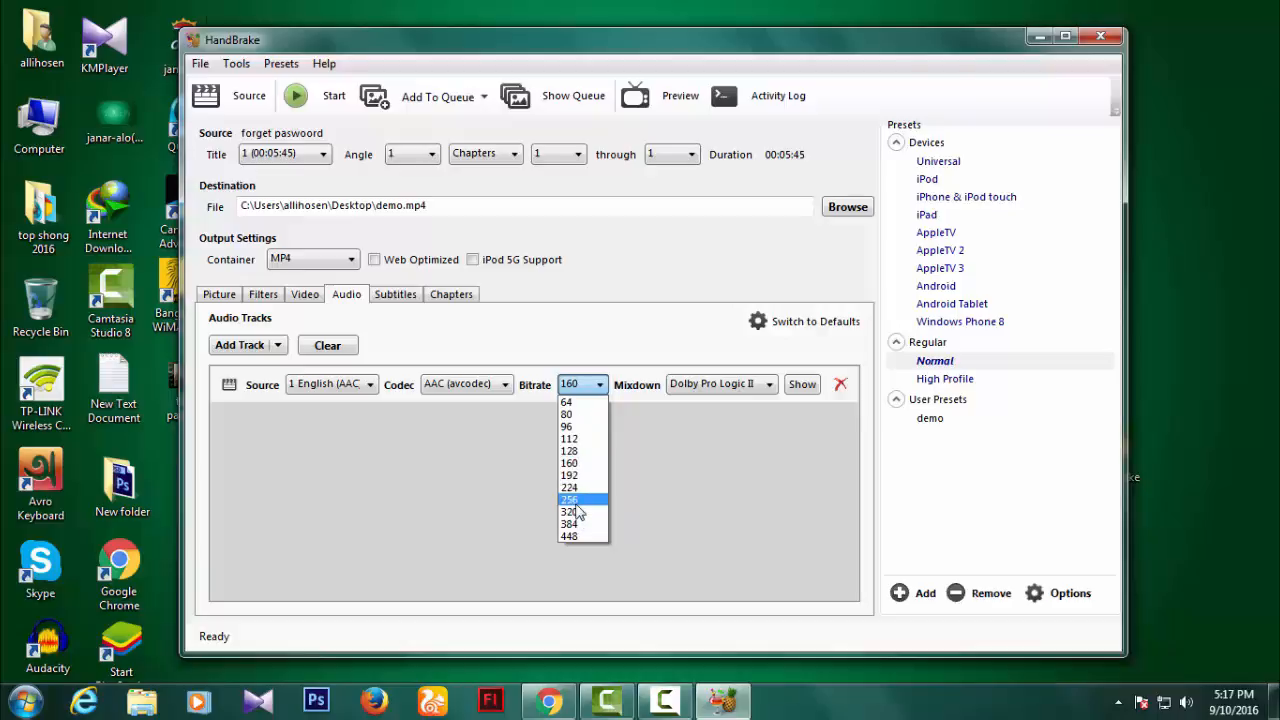
left_click(575, 451)
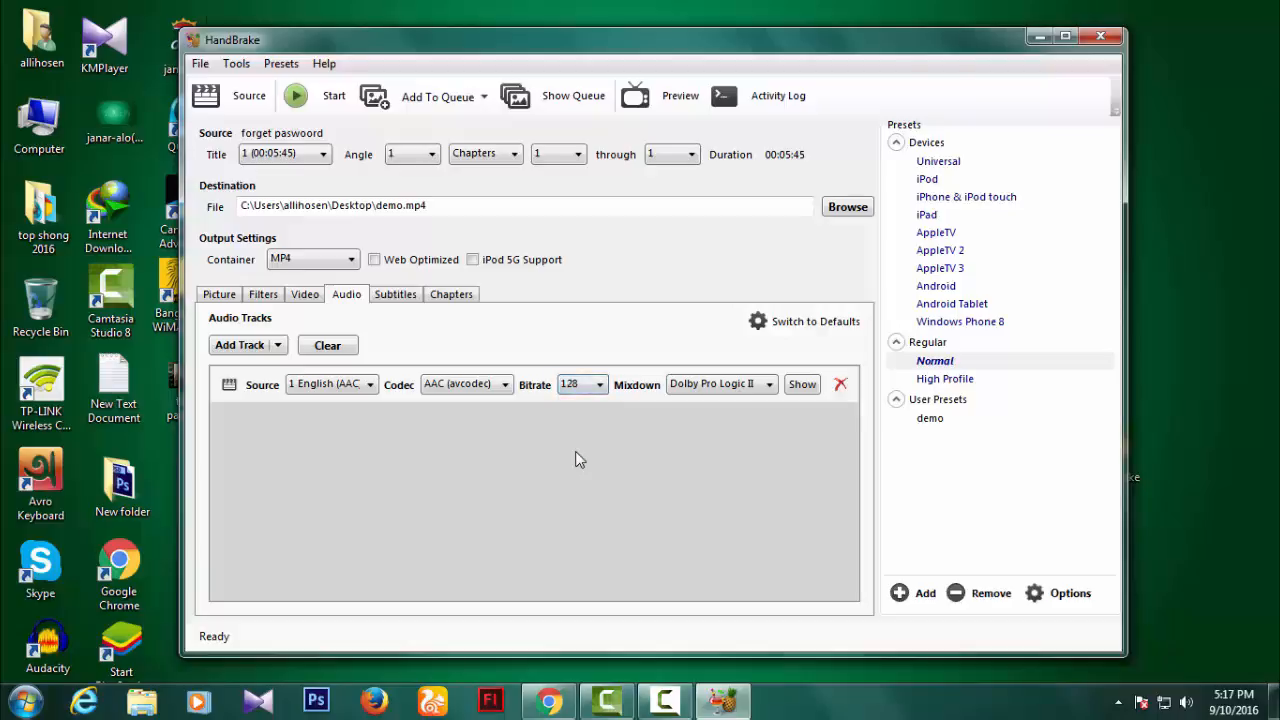
left_click(391, 296)
left_click(441, 298)
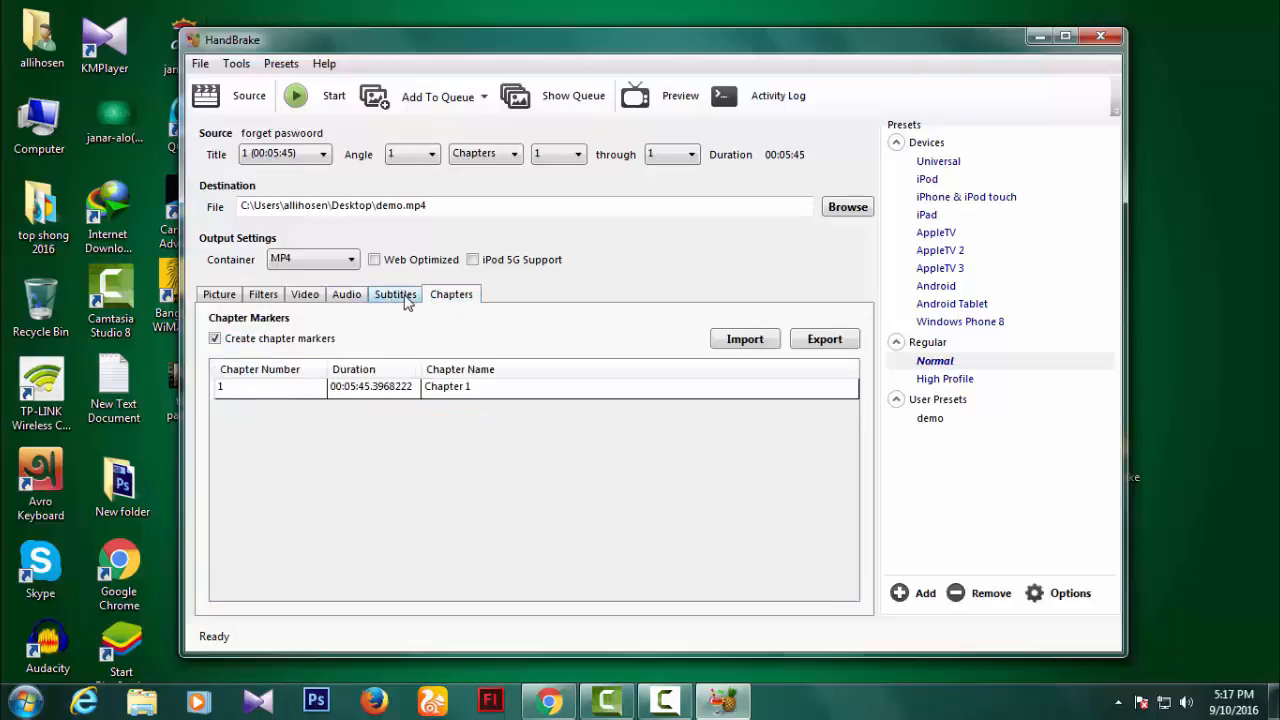
left_click(406, 298)
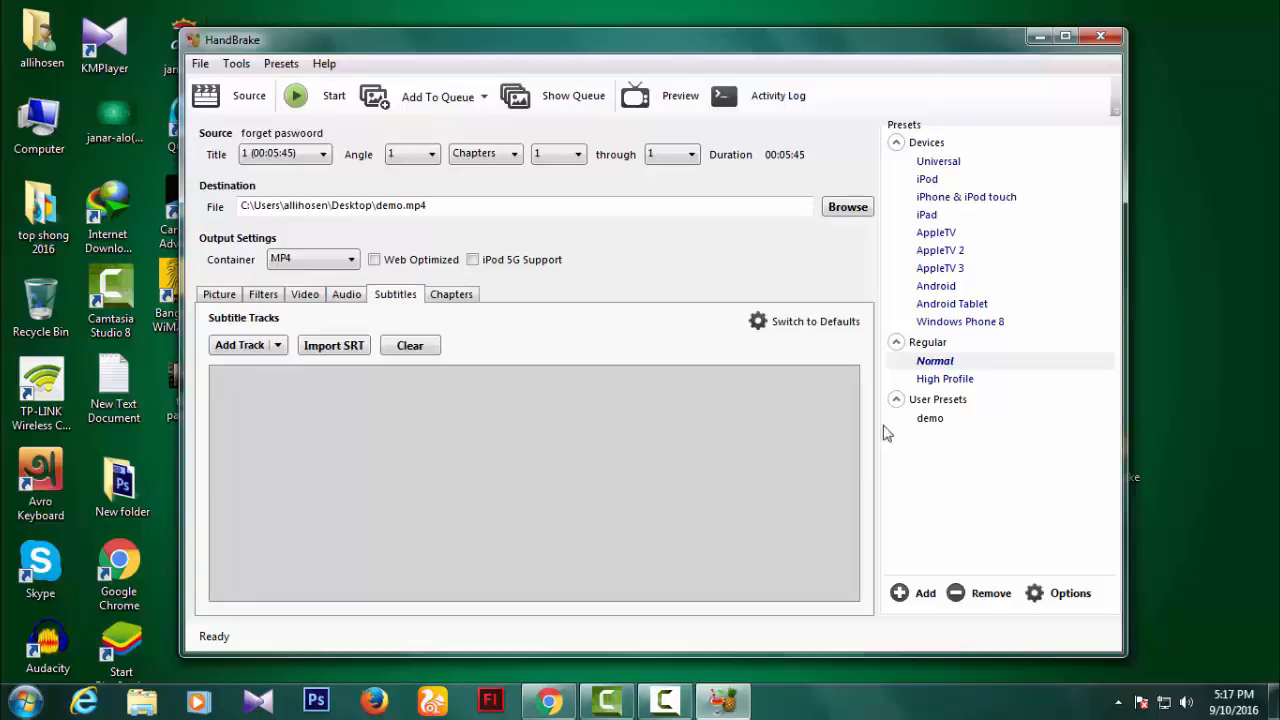
Save the current settings as a user preset named demo1 and select that preset
left_click(912, 595)
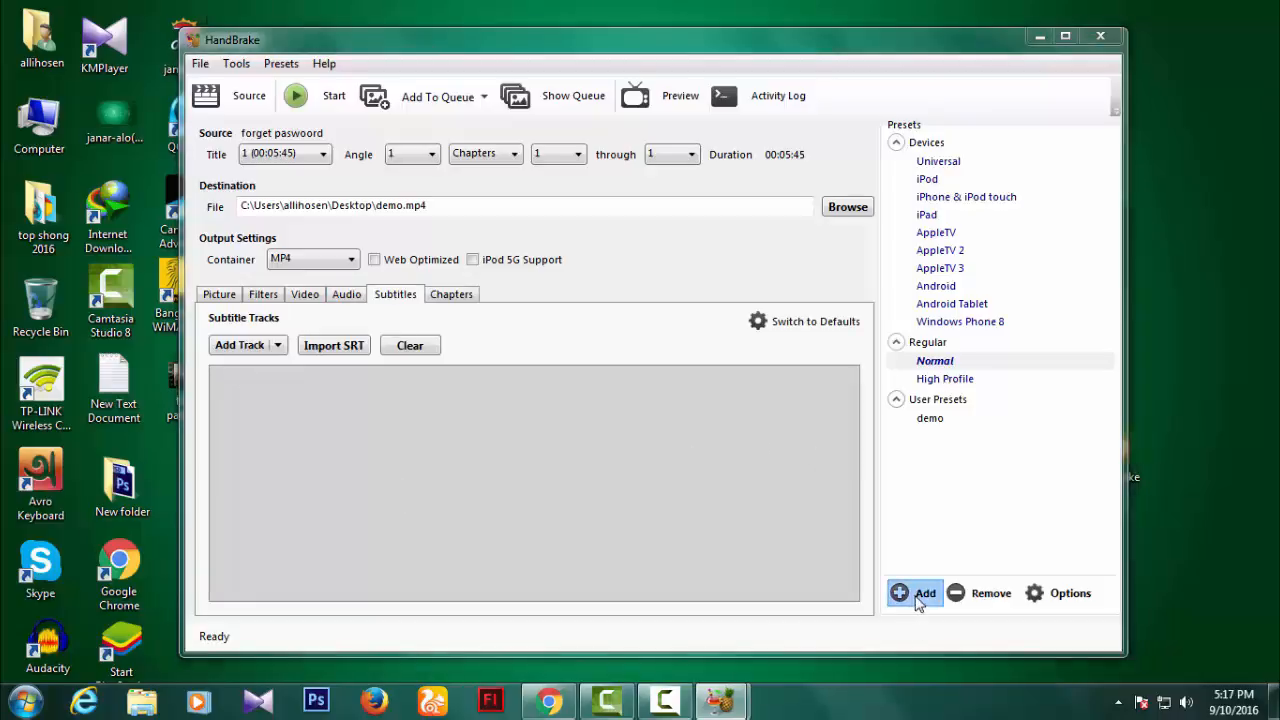
left_click(640, 266)
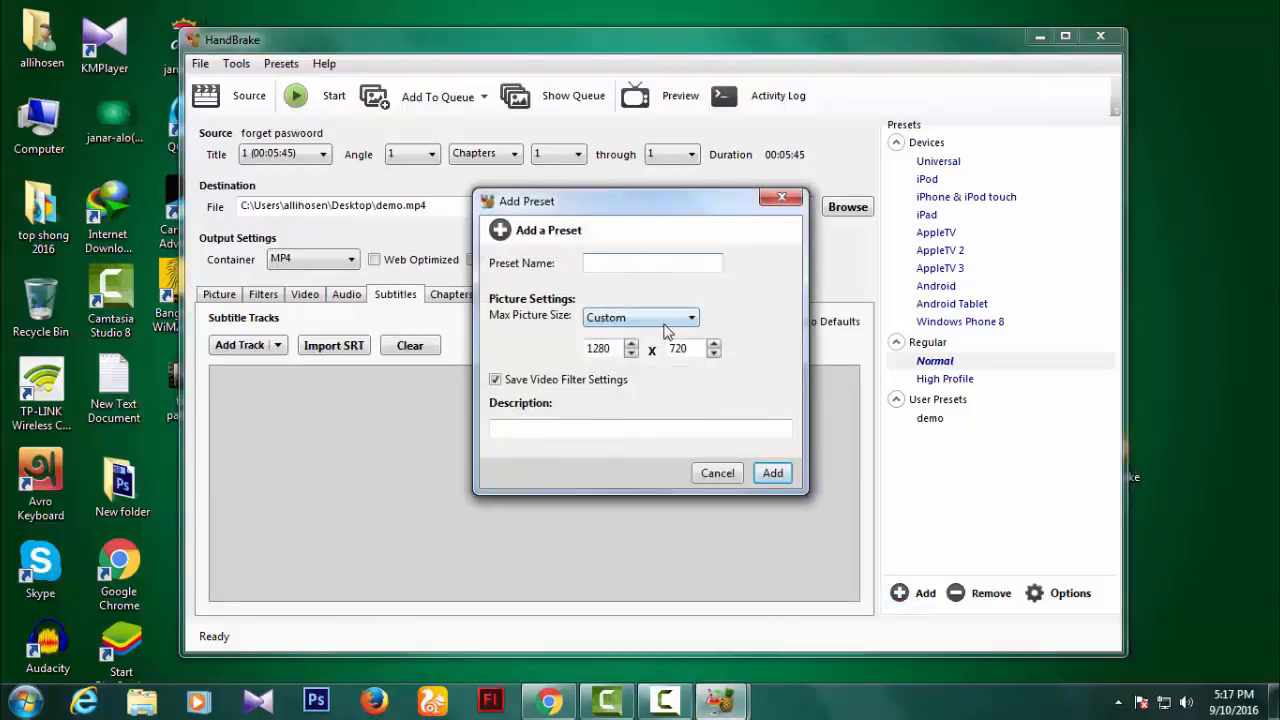
mouse_move(666, 330)
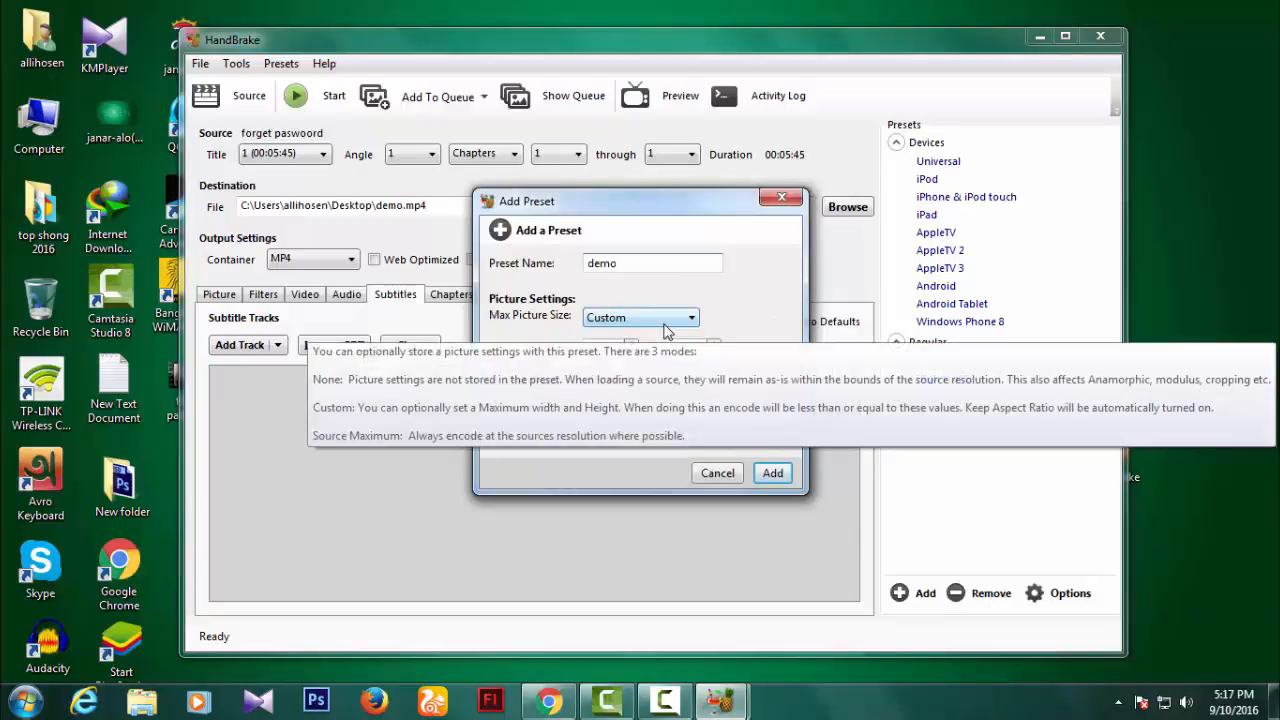
type("1")
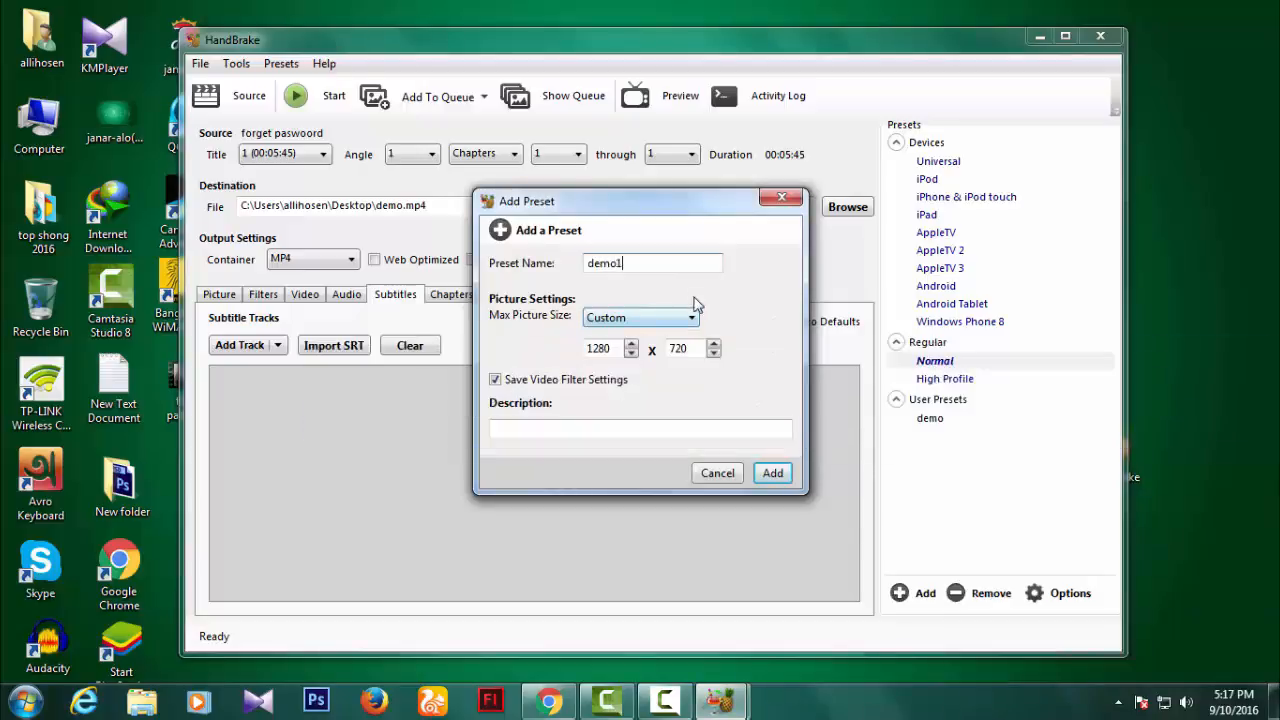
left_click(772, 473)
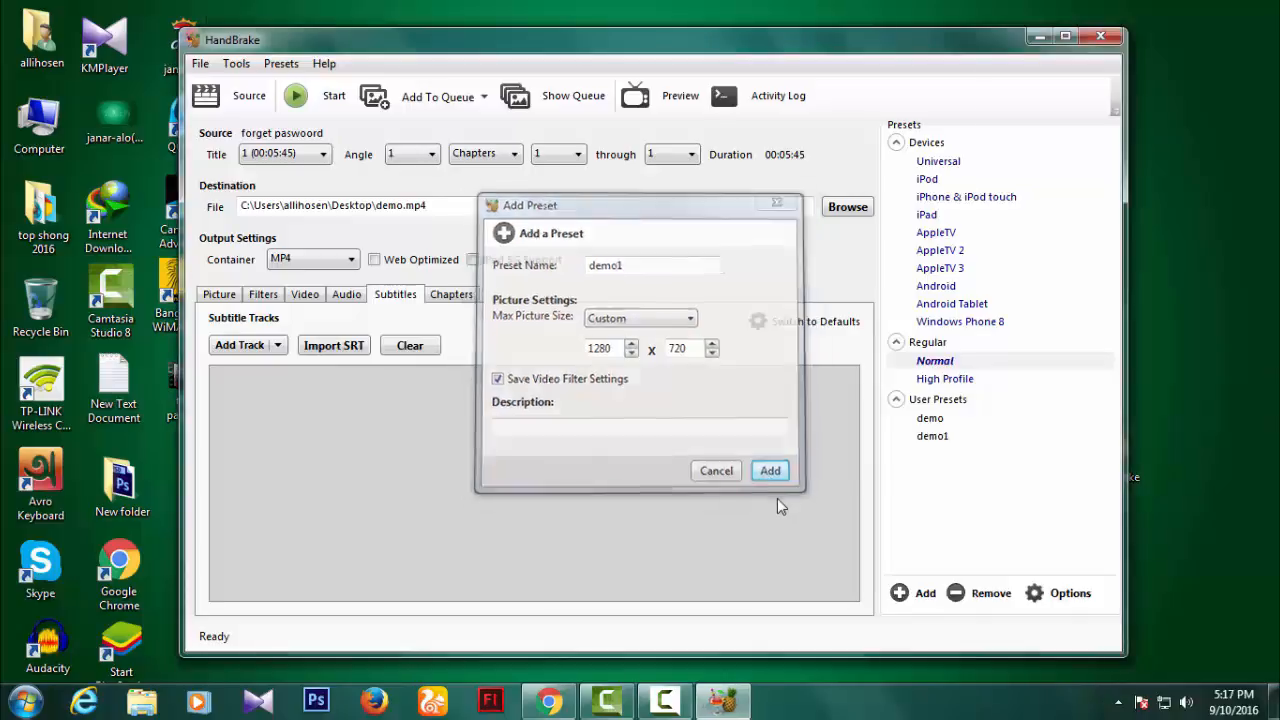
left_click(930, 437)
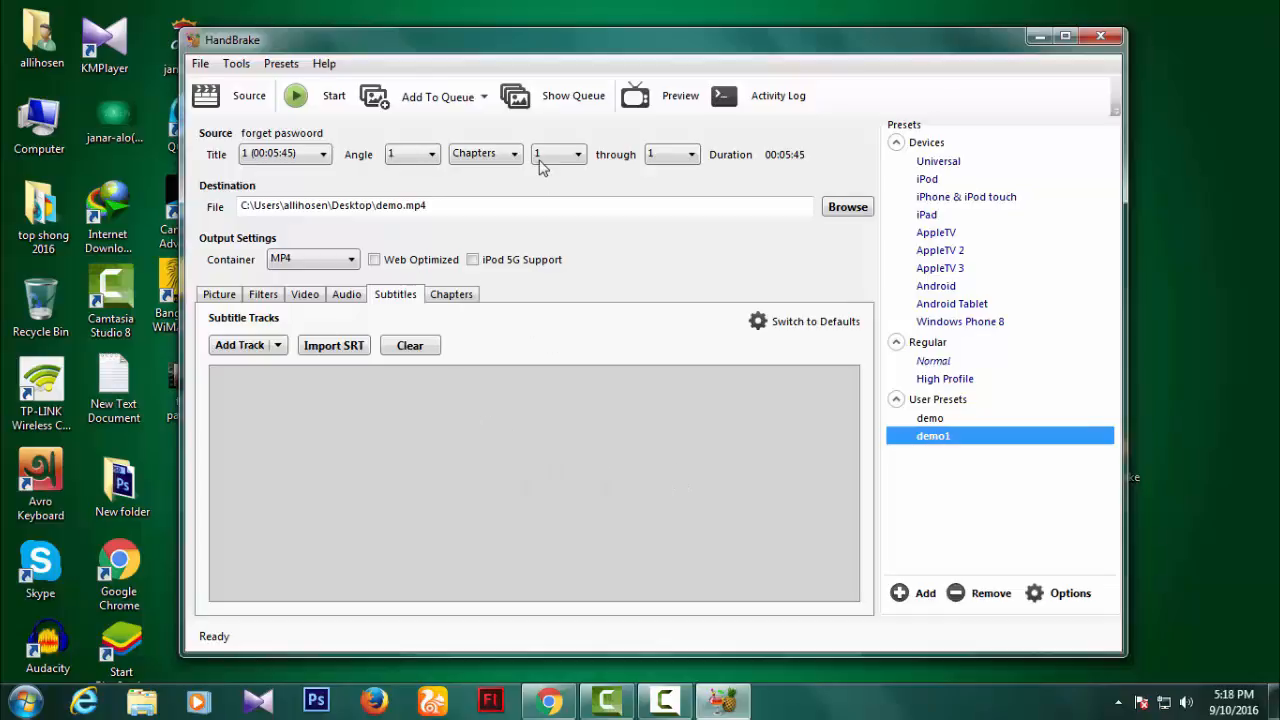
Start encoding the video, let the queue finish while keeping the desktop files in view, and close HandBrake
left_click(322, 104)
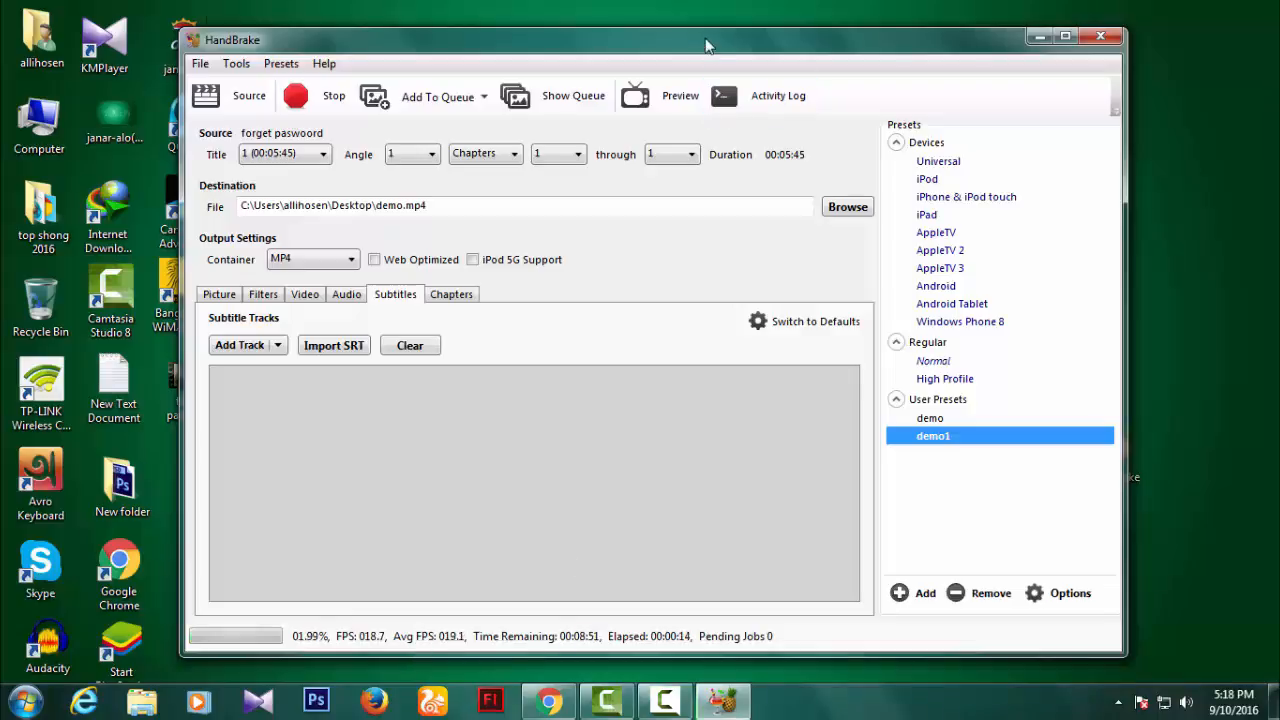
left_click_drag(707, 45, 767, 49)
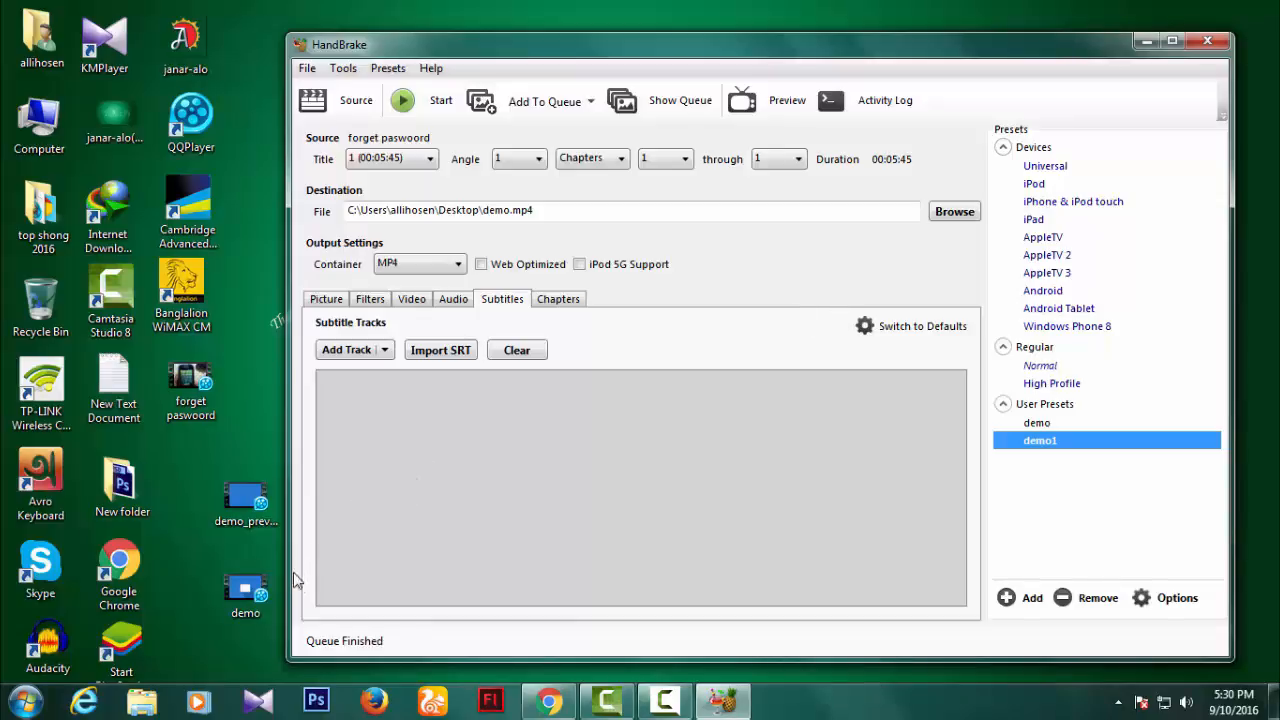
left_click(1207, 41)
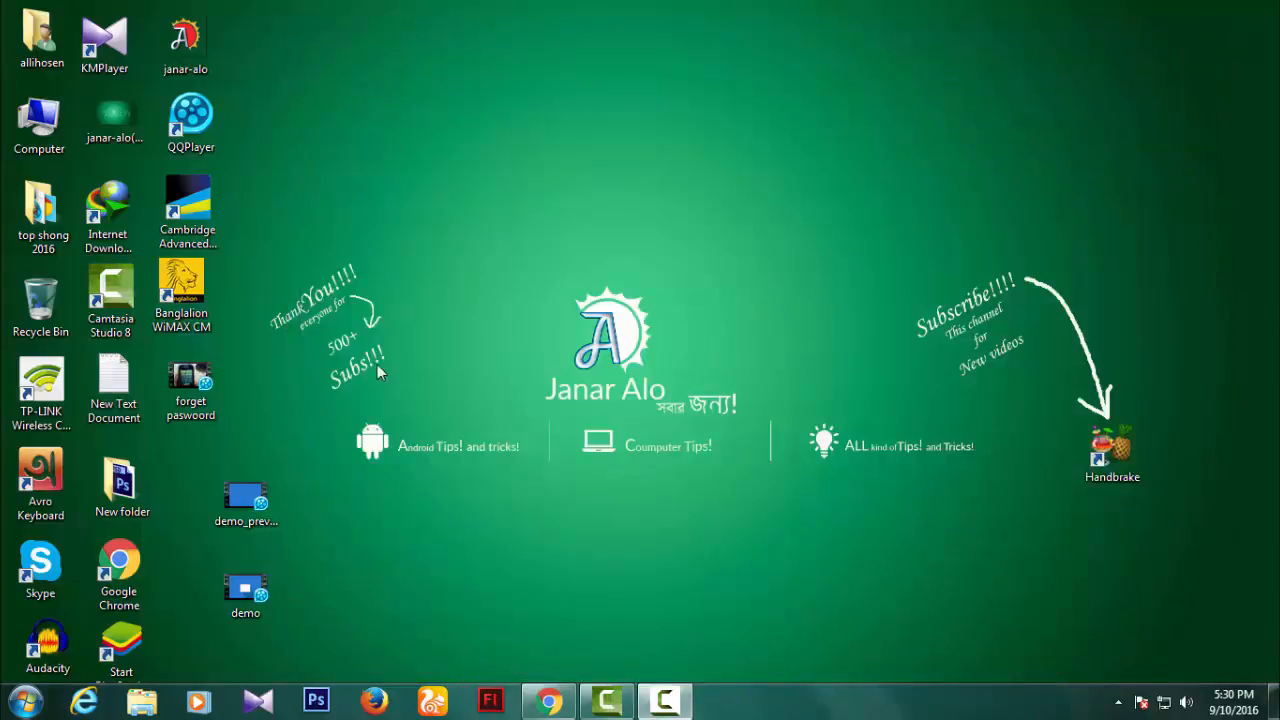
Compare the file sizes of the original "forget paswoord" video and the converted demo video in their properties
right_click(192, 383)
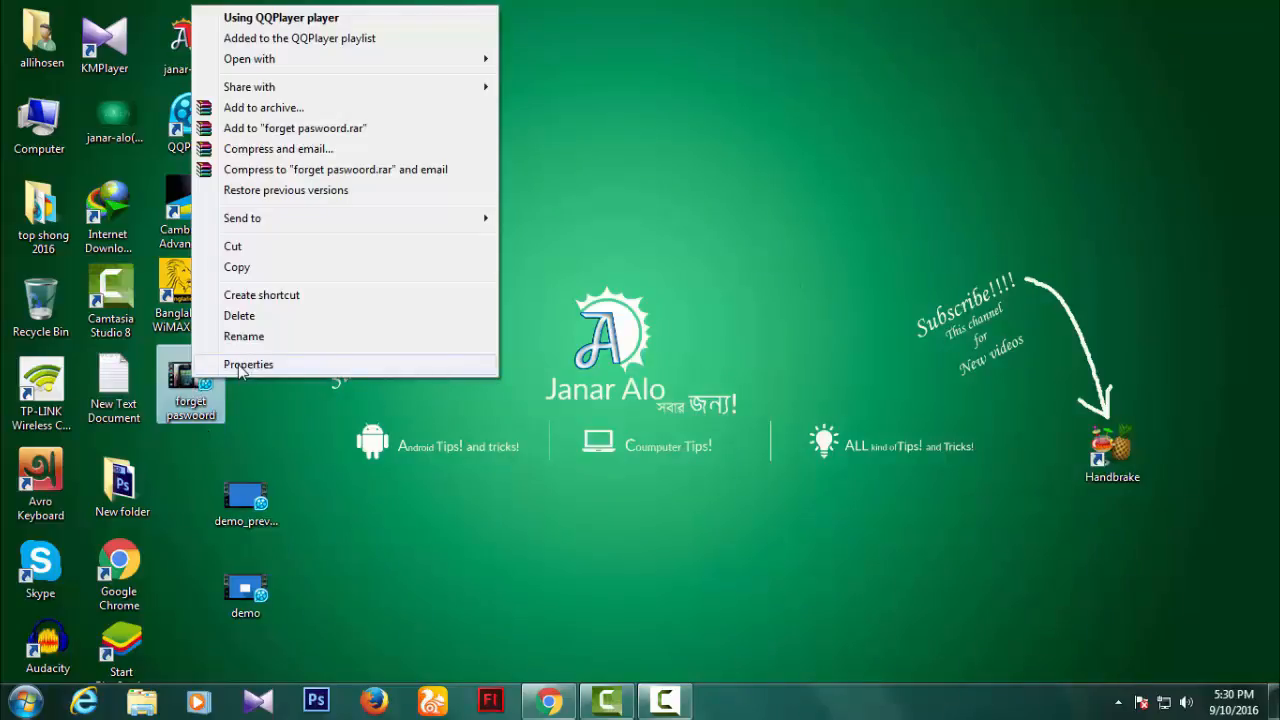
left_click(348, 424)
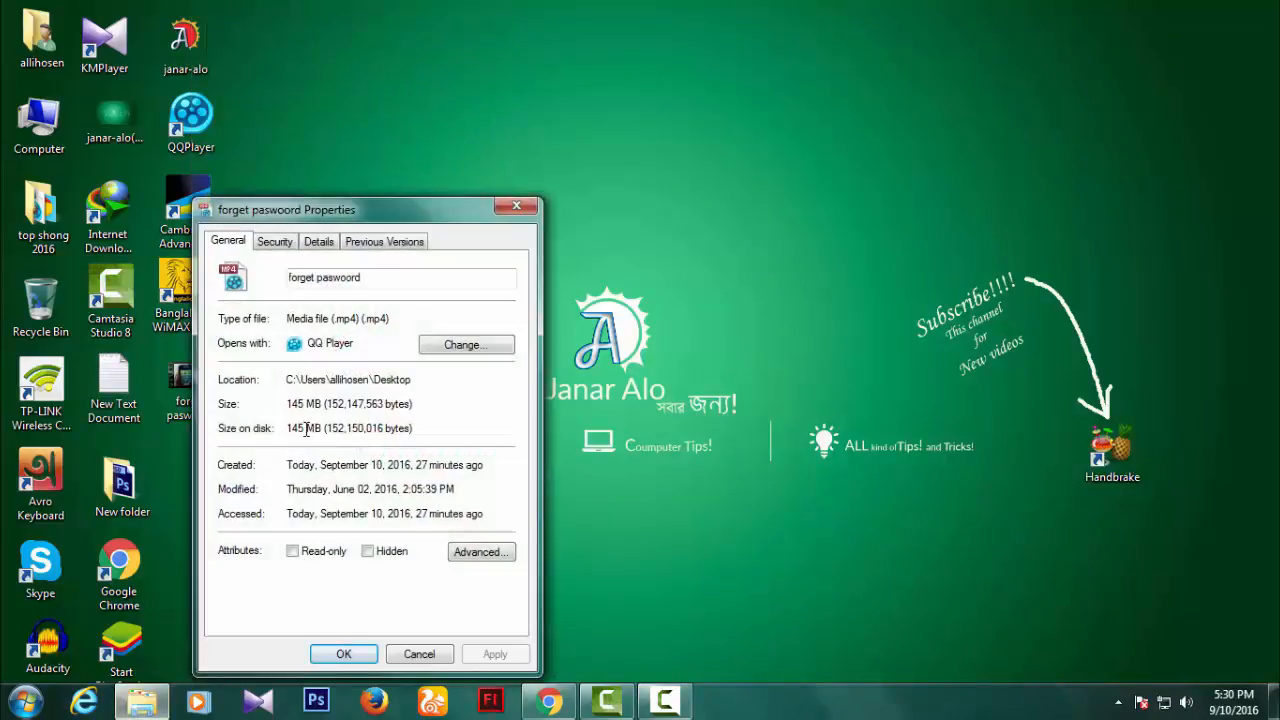
left_click(516, 206)
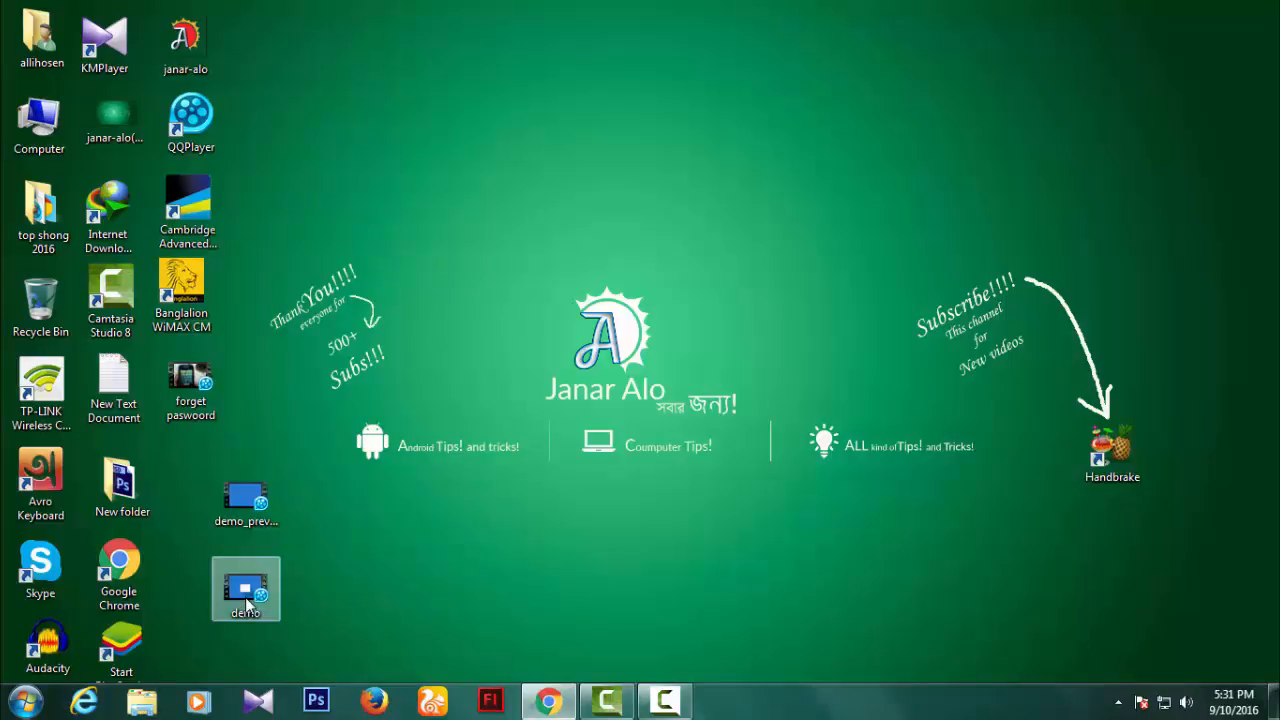
right_click(247, 603)
left_click(287, 580)
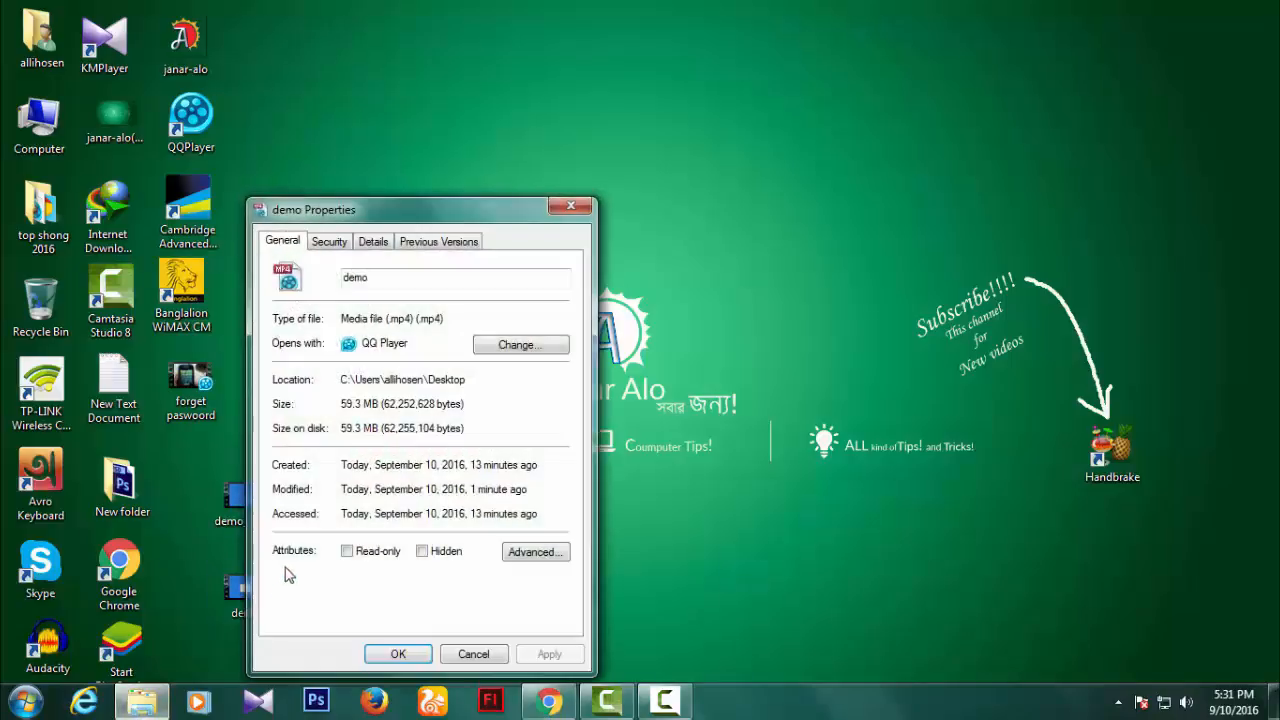
left_click(570, 206)
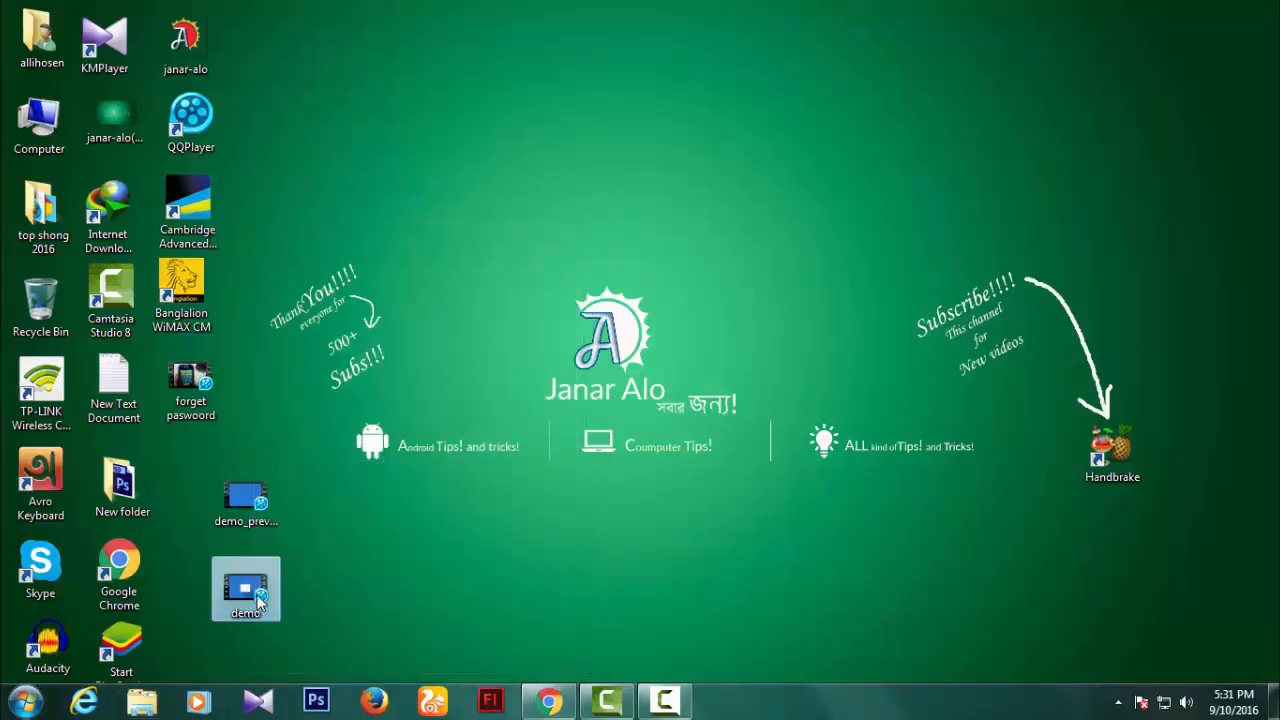
Play the converted demo video and jump to an earlier point to check its picture quality
key("Return")
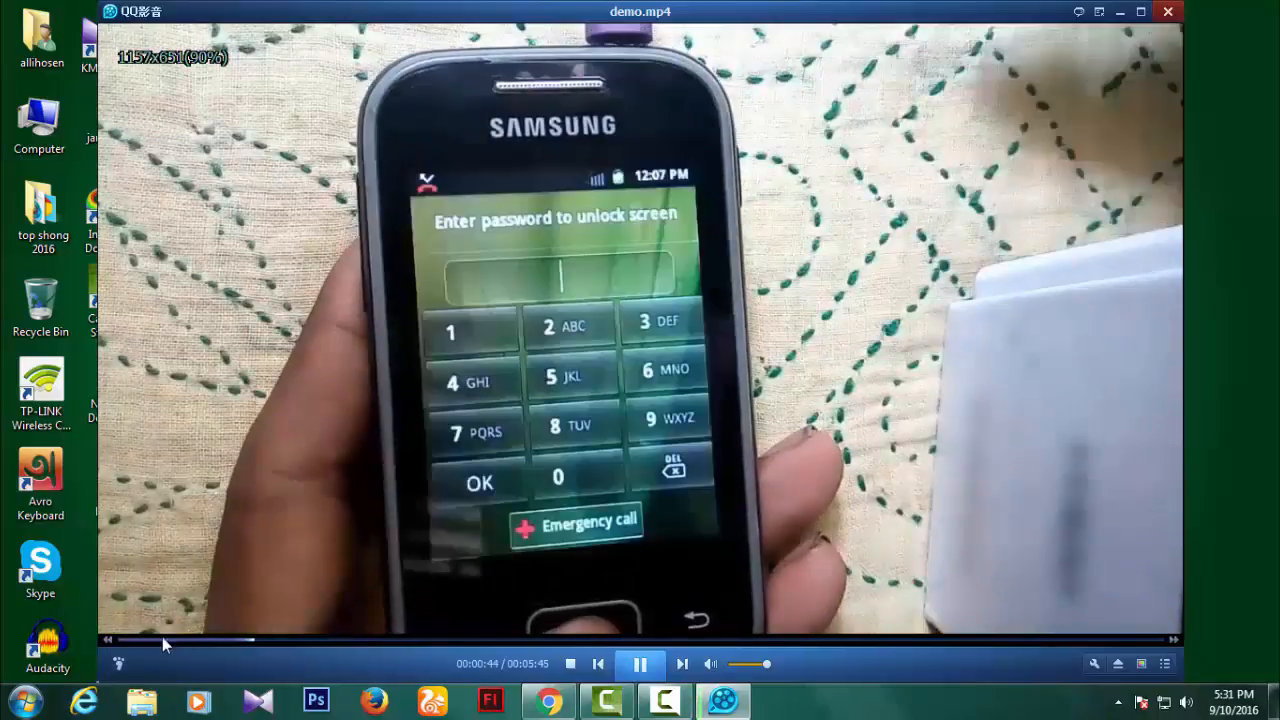
left_click(162, 639)
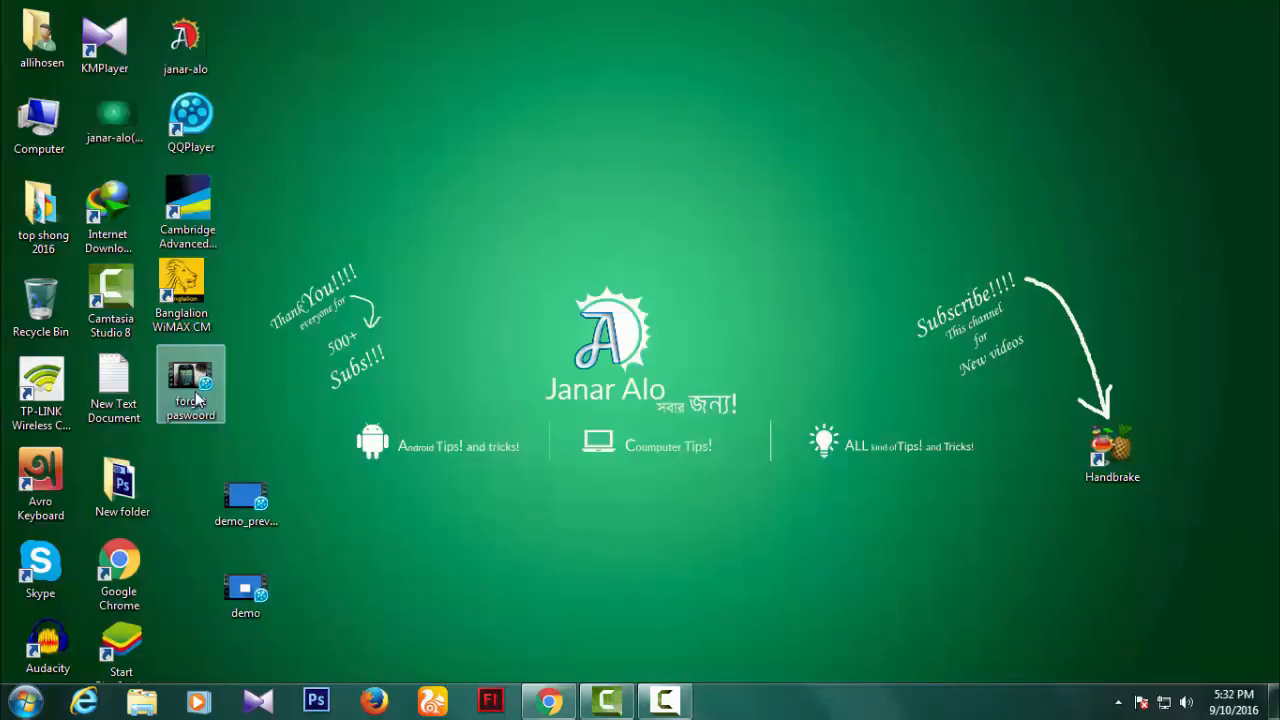
Place the properties of the "forget paswoord" and demo videos side by side, compare their sizes, and close both windows
right_click(196, 392)
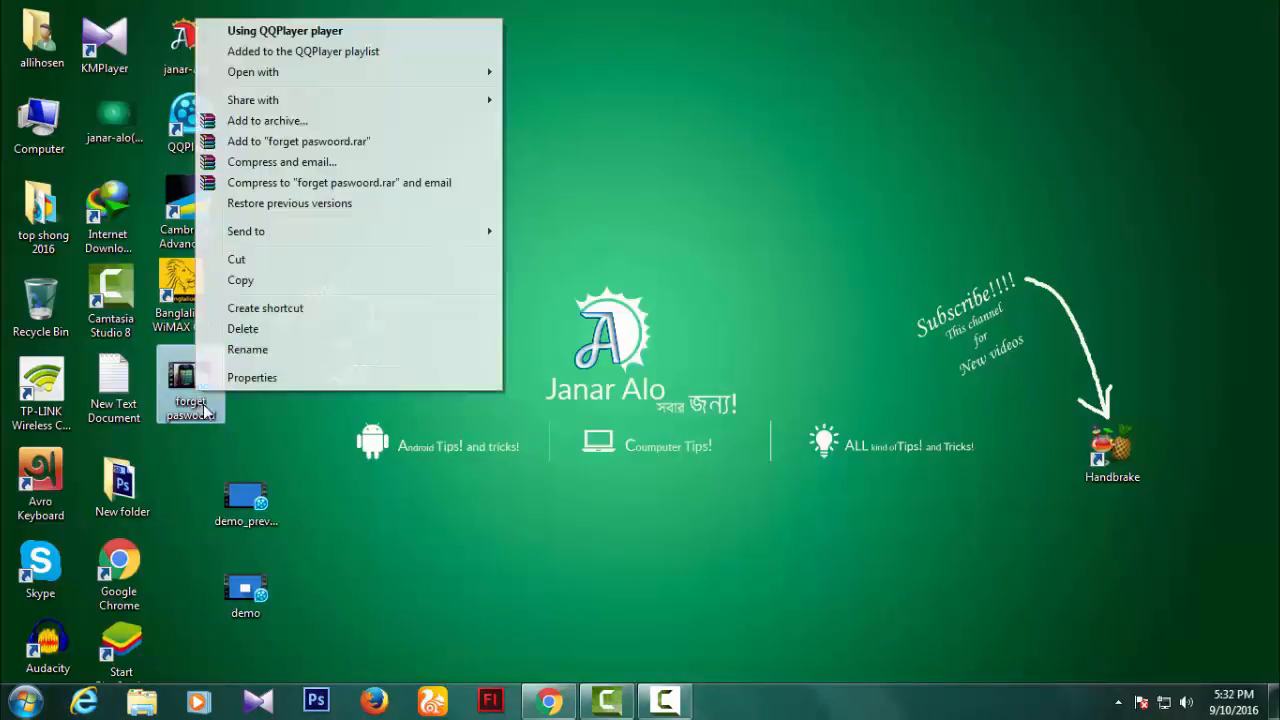
left_click(240, 378)
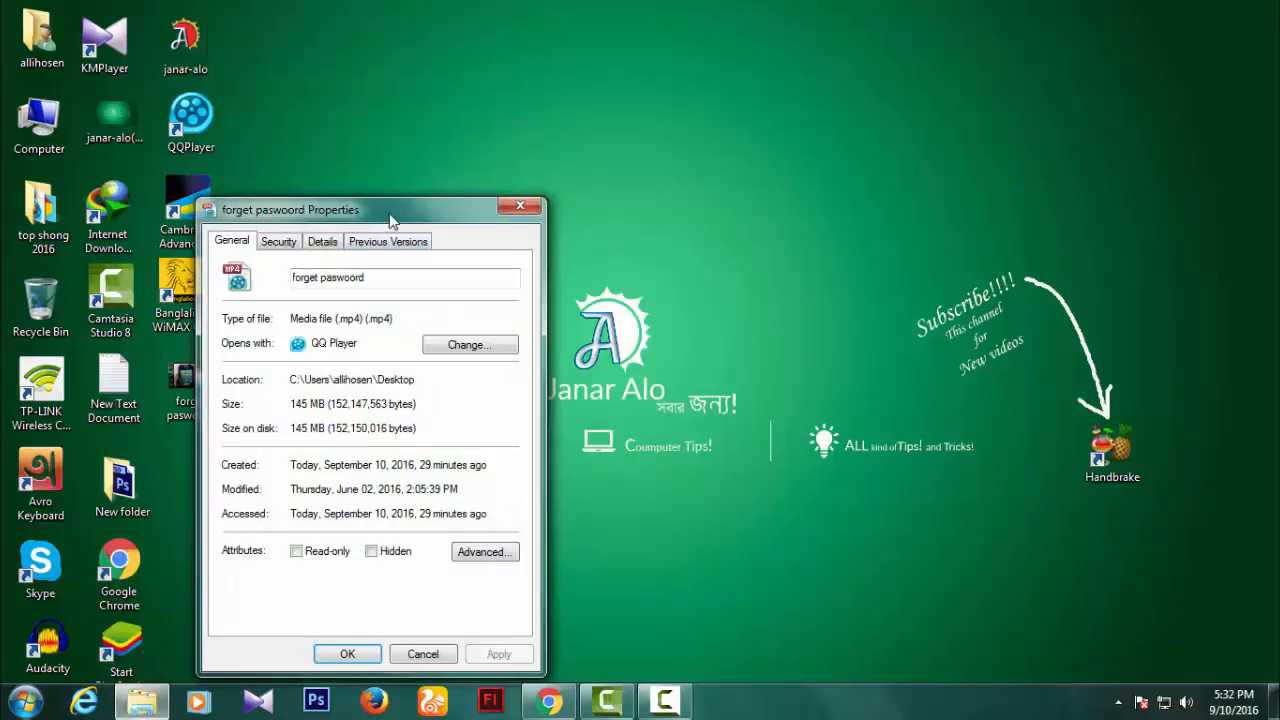
left_click_drag(385, 205, 800, 206)
right_click(268, 592)
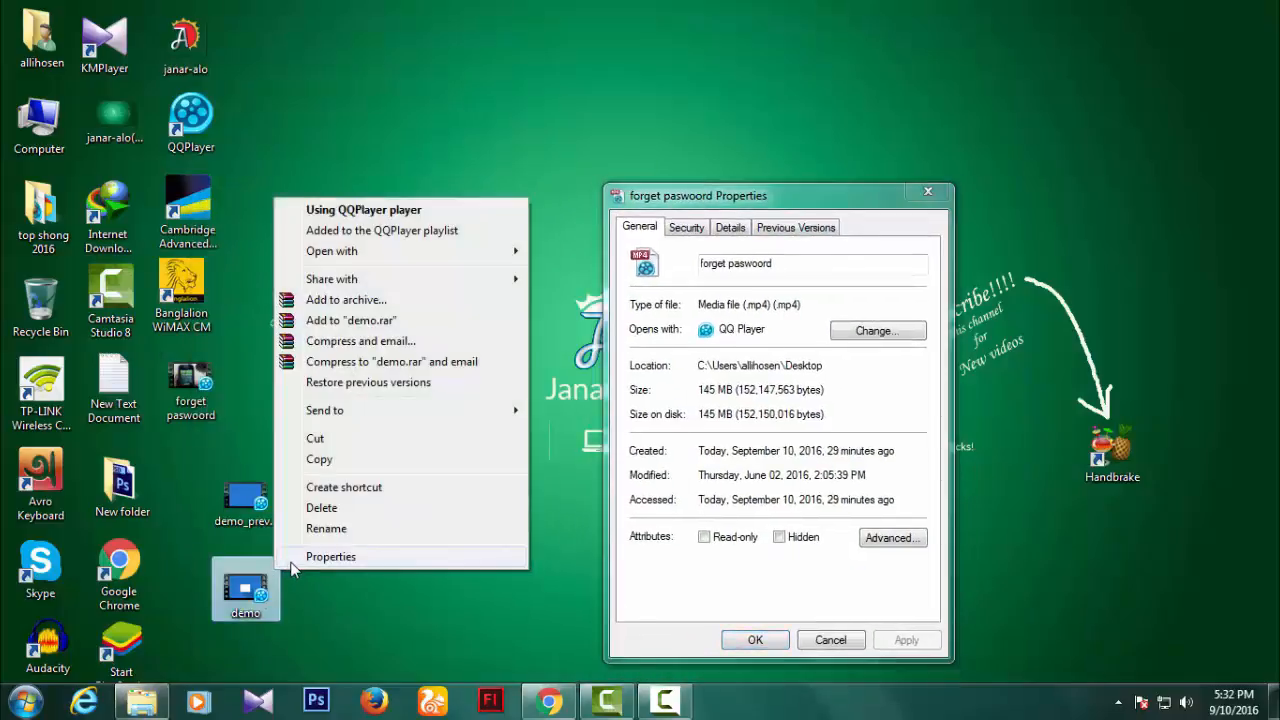
left_click(294, 564)
left_click_drag(494, 215, 463, 188)
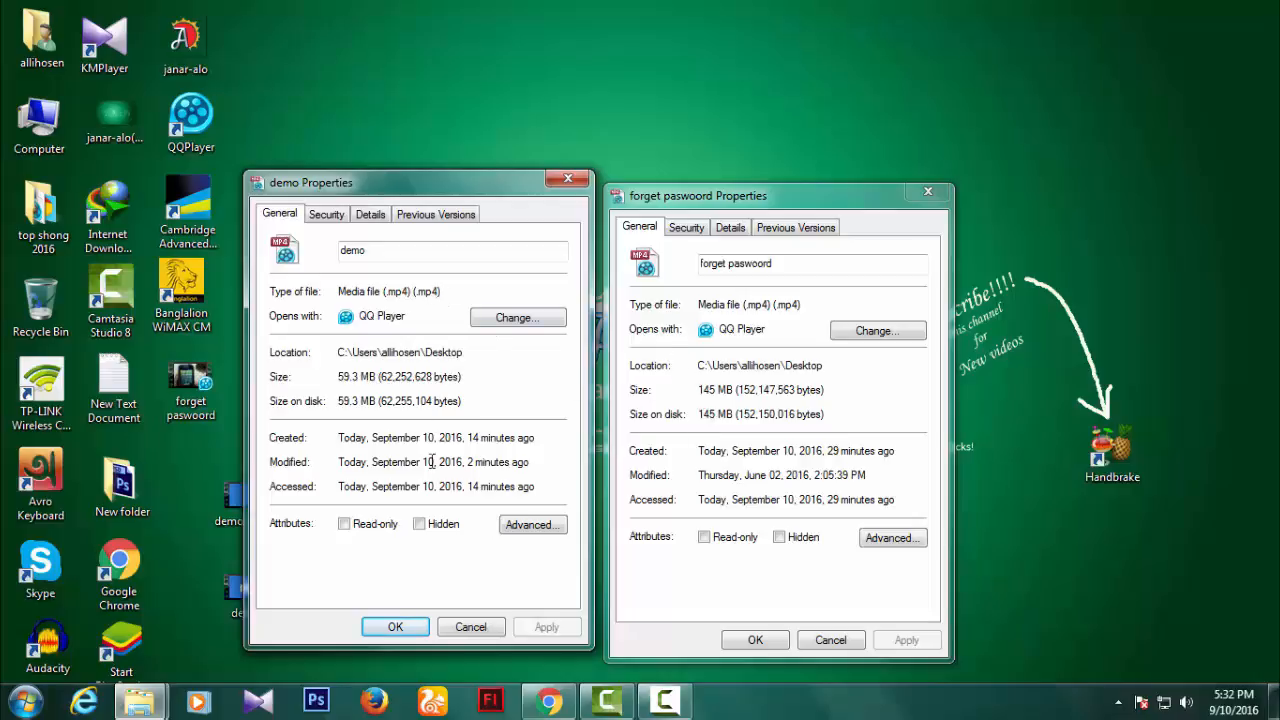
left_click_drag(479, 191, 486, 206)
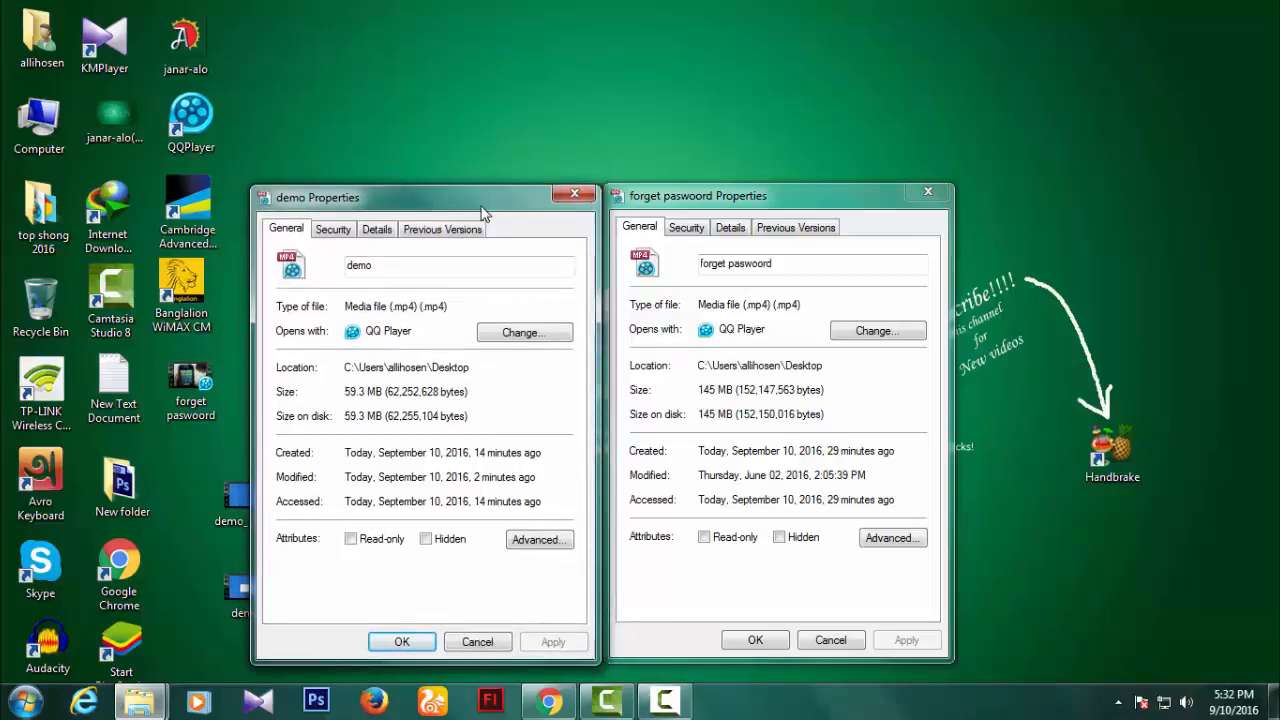
left_click(777, 197)
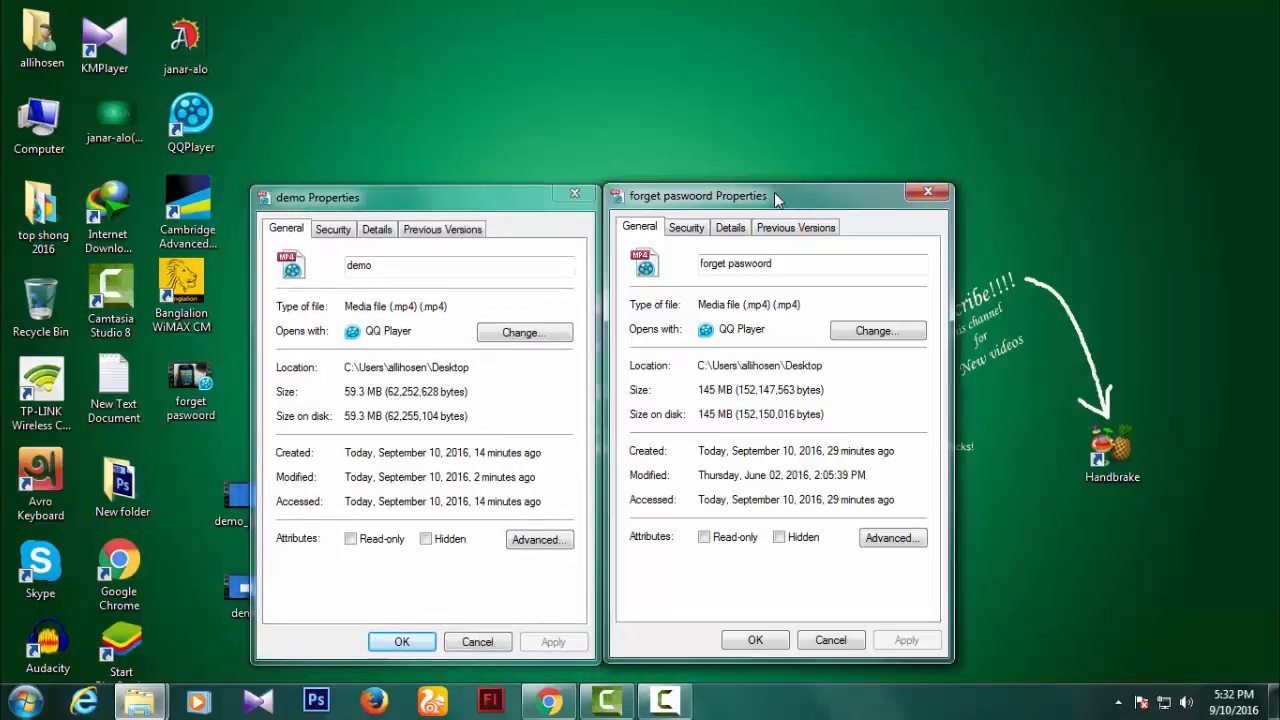
left_click(928, 191)
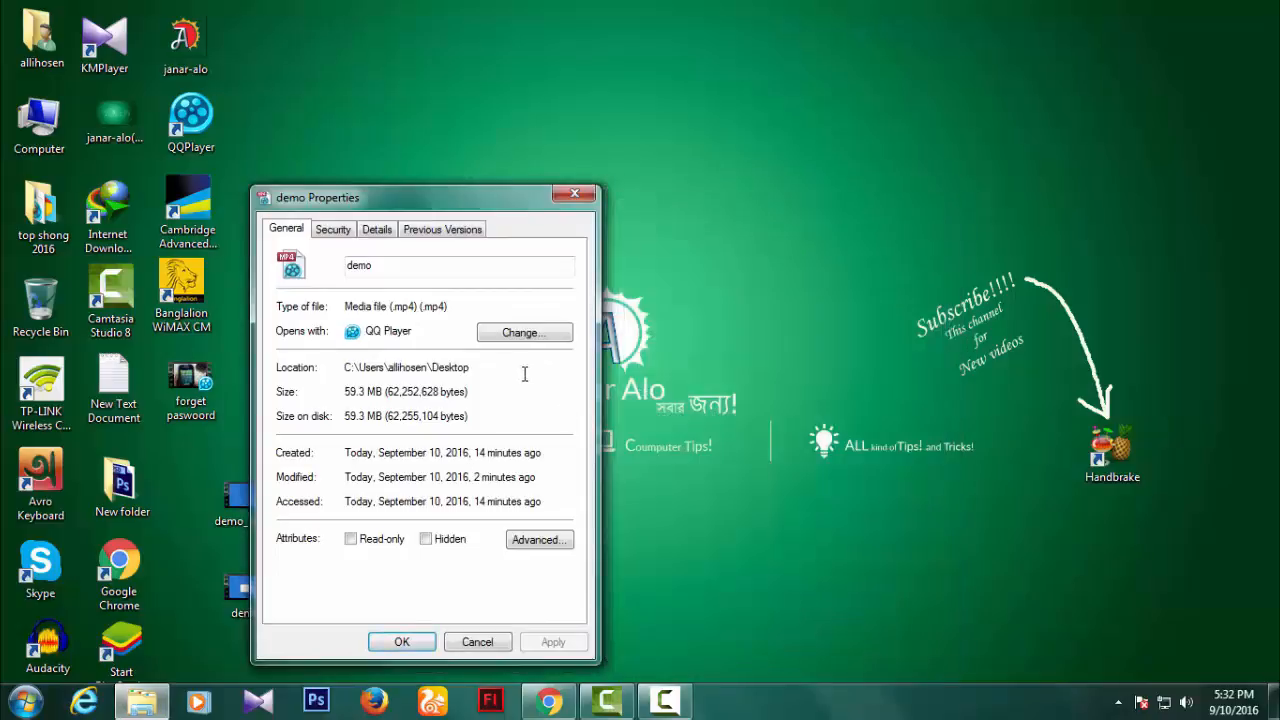
left_click(575, 193)
left_click_drag(438, 202, 962, 456)
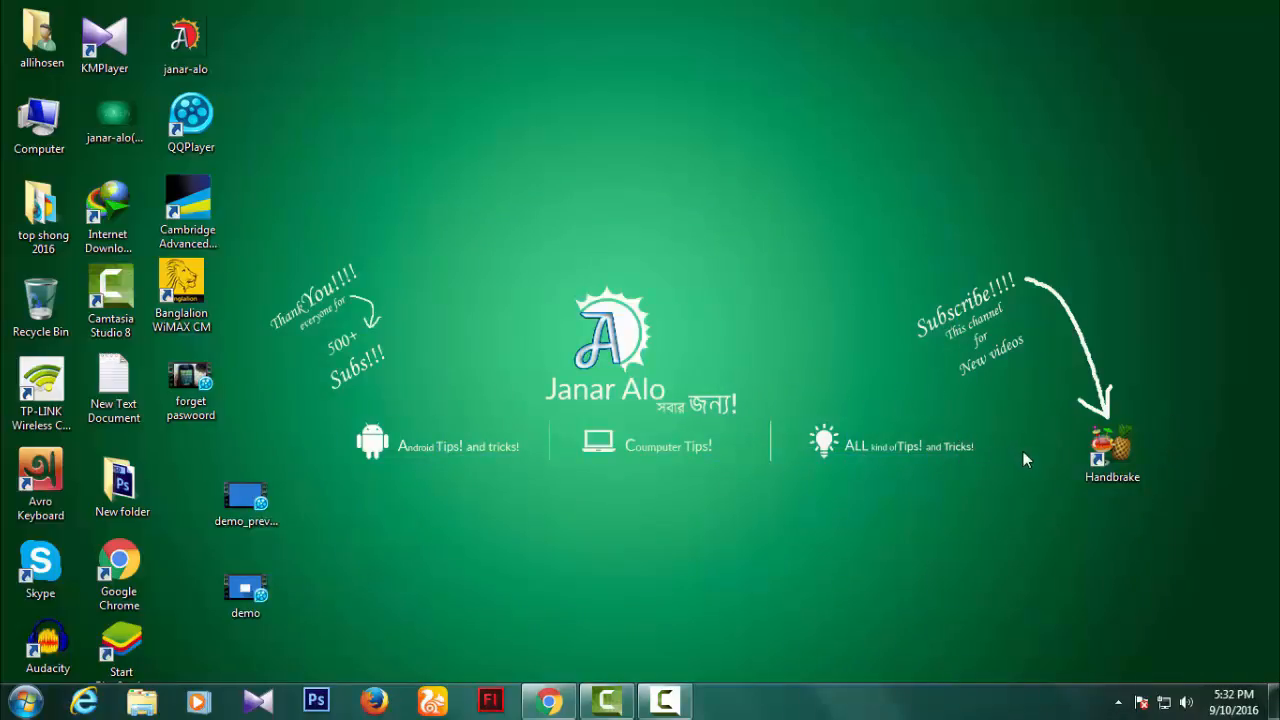
left_click_drag(988, 440, 448, 265)
left_click_drag(894, 264, 1066, 308)
left_click_drag(531, 263, 476, 262)
left_click_drag(843, 268, 898, 248)
Switch to Chrome, view the Janar Alo YouTube channel page with its Subscribe option, and close the browser
left_click(543, 703)
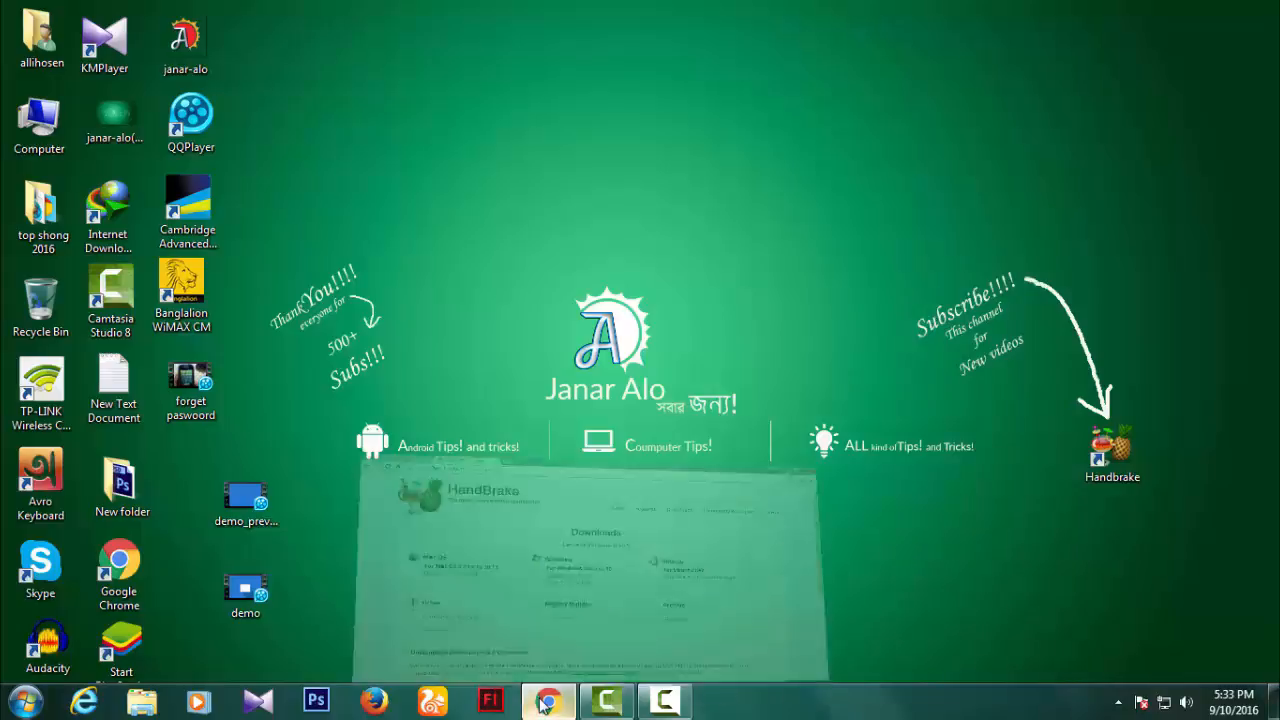
left_click(86, 14)
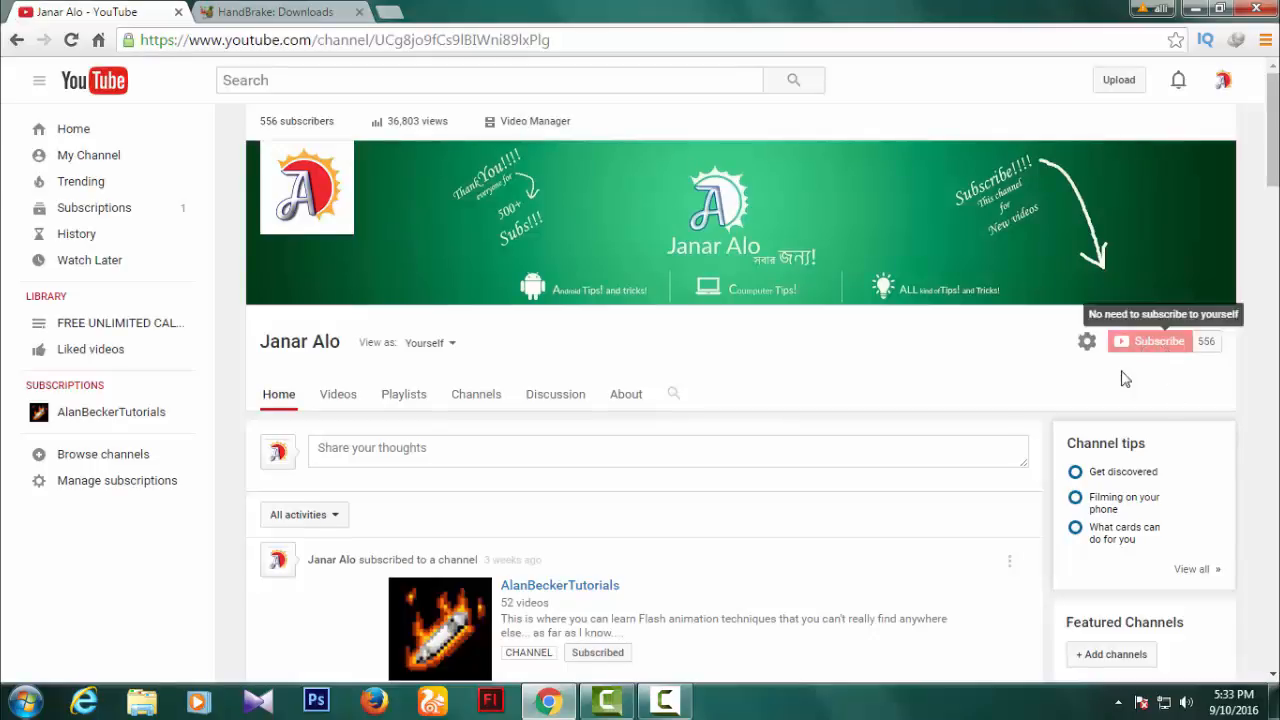
key("alt+F4")
left_click_drag(248, 231, 949, 452)
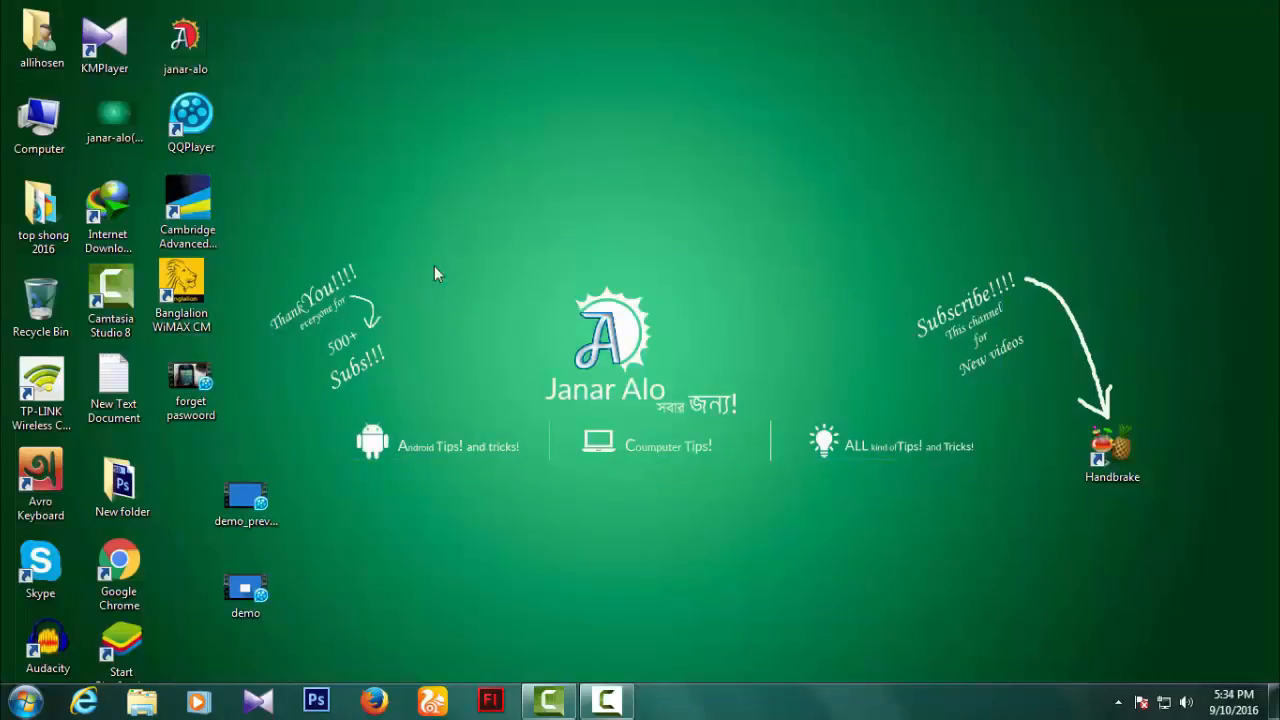
left_click_drag(434, 265, 819, 440)
left_click_drag(488, 212, 818, 437)
left_click_drag(481, 261, 851, 443)
left_click_drag(434, 250, 820, 458)
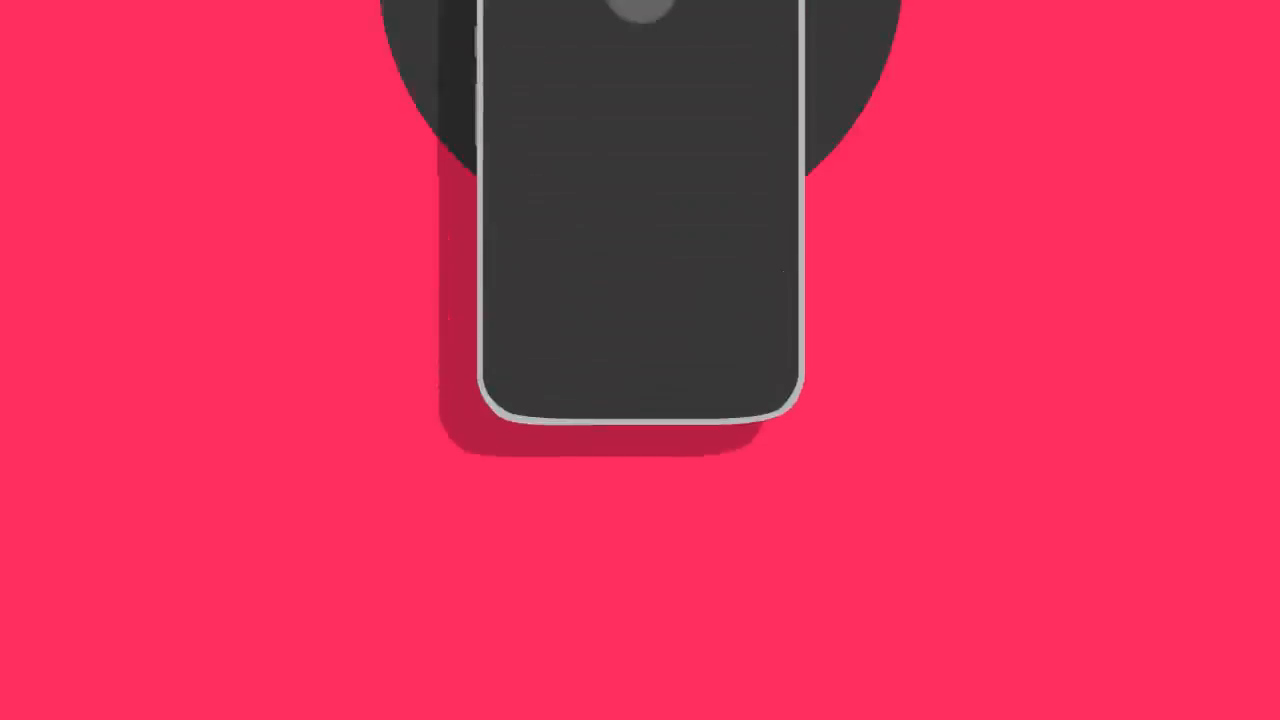